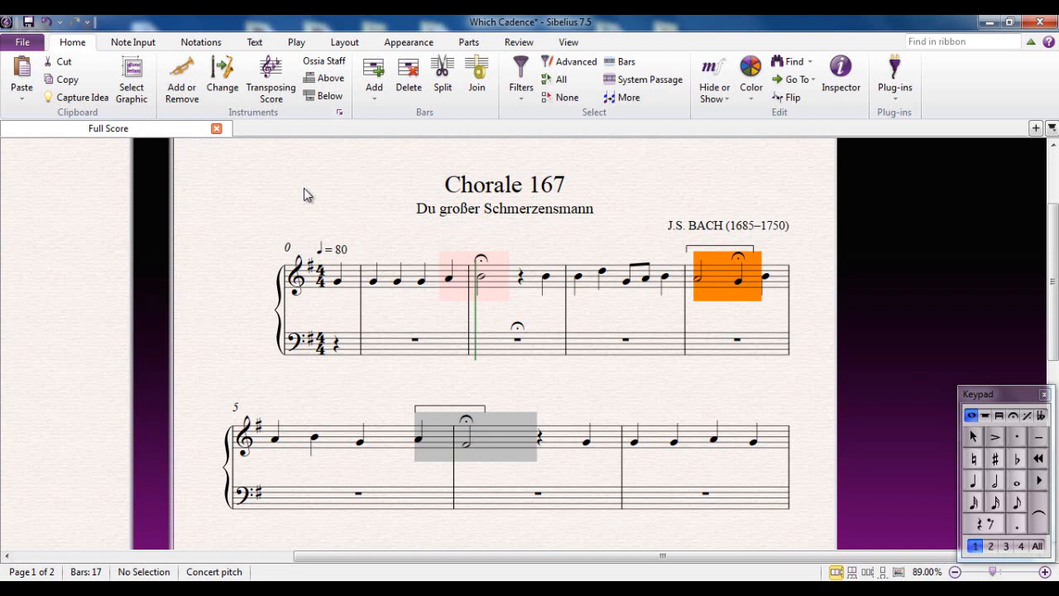
# Step: Play the chorale melody from the opening treble note and stop playback after the first phrase
pyautogui.click(338, 282)
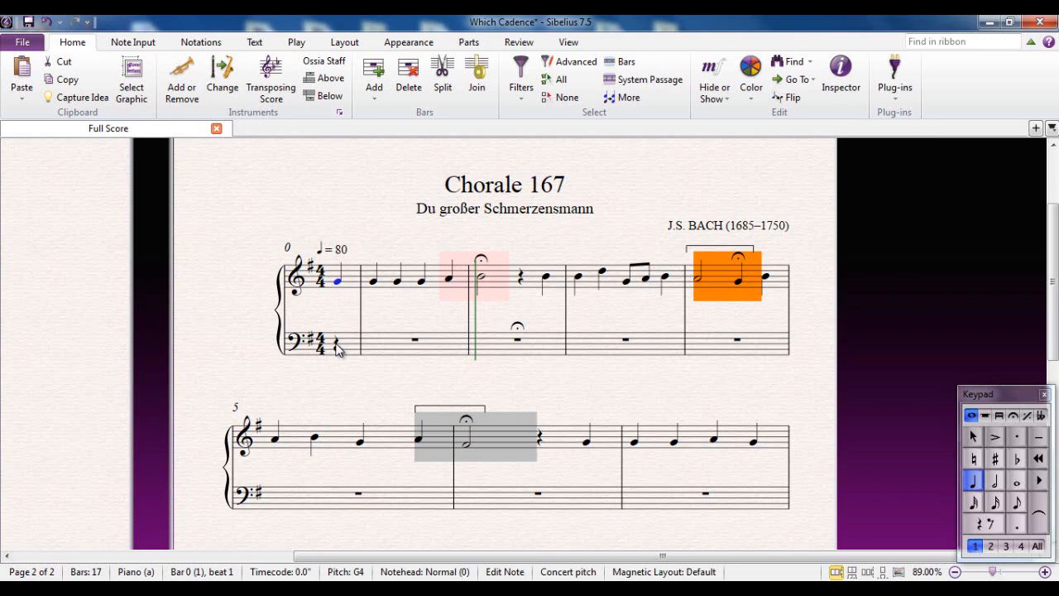
pyautogui.press('p')
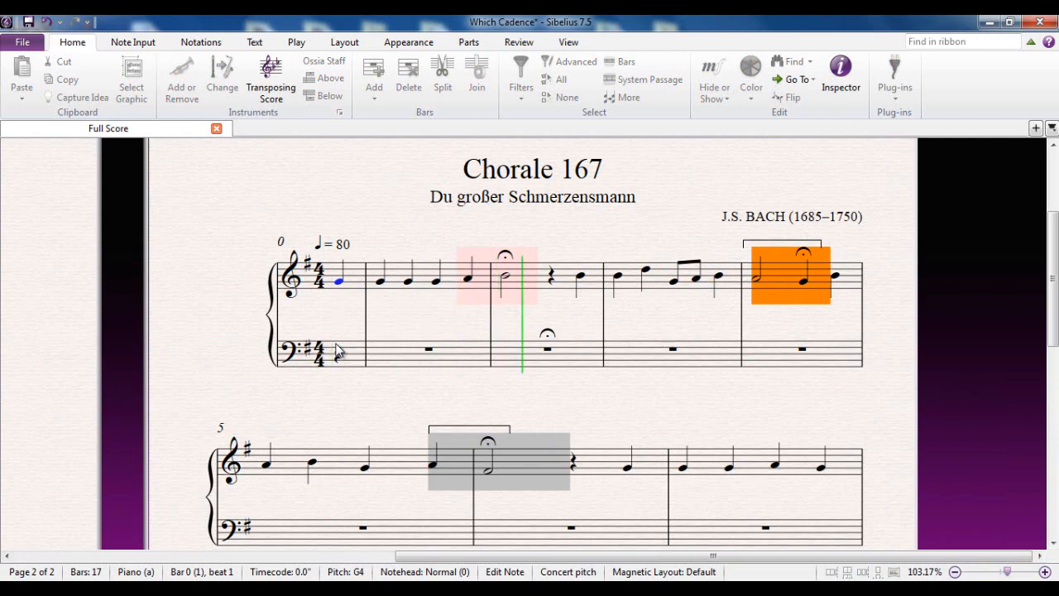
pyautogui.press('Escape')
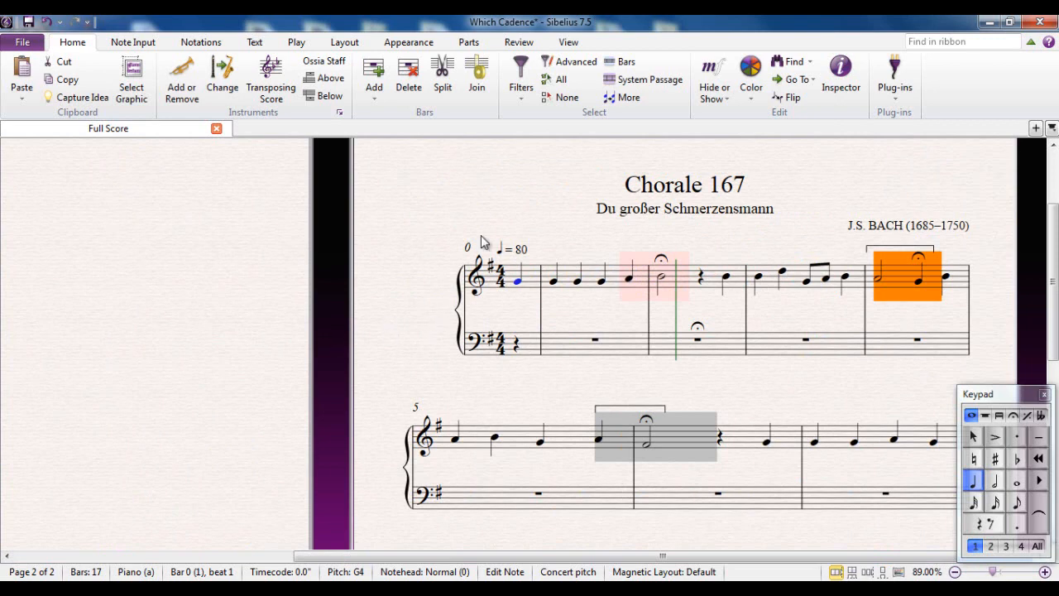
# Step: Show the Ideas panel beside the score
pyautogui.moveTo(530, 187); pyautogui.dragTo(483, 201)
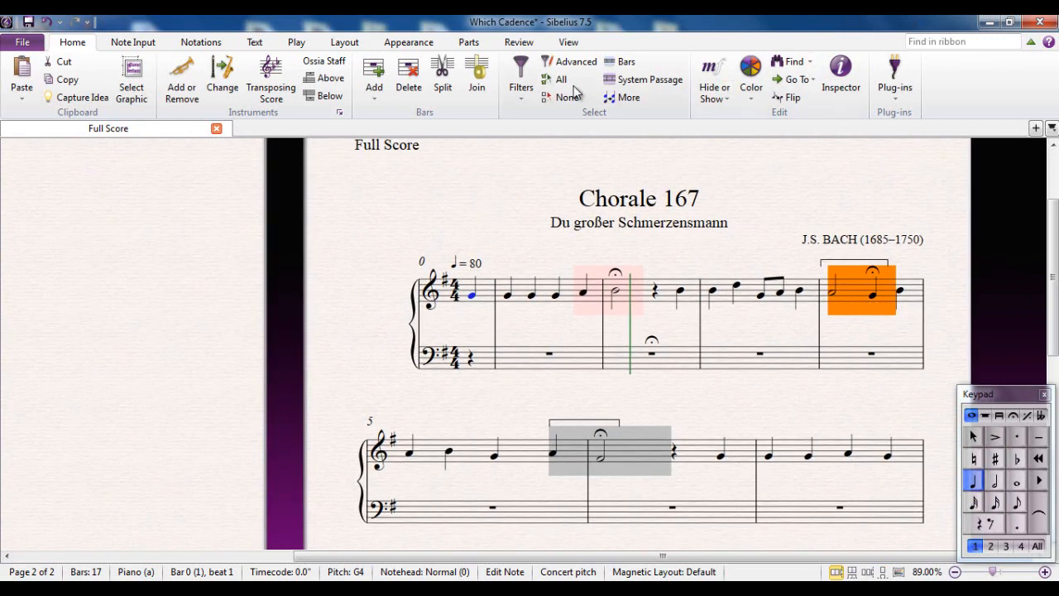
pyautogui.click(569, 42)
pyautogui.click(935, 93)
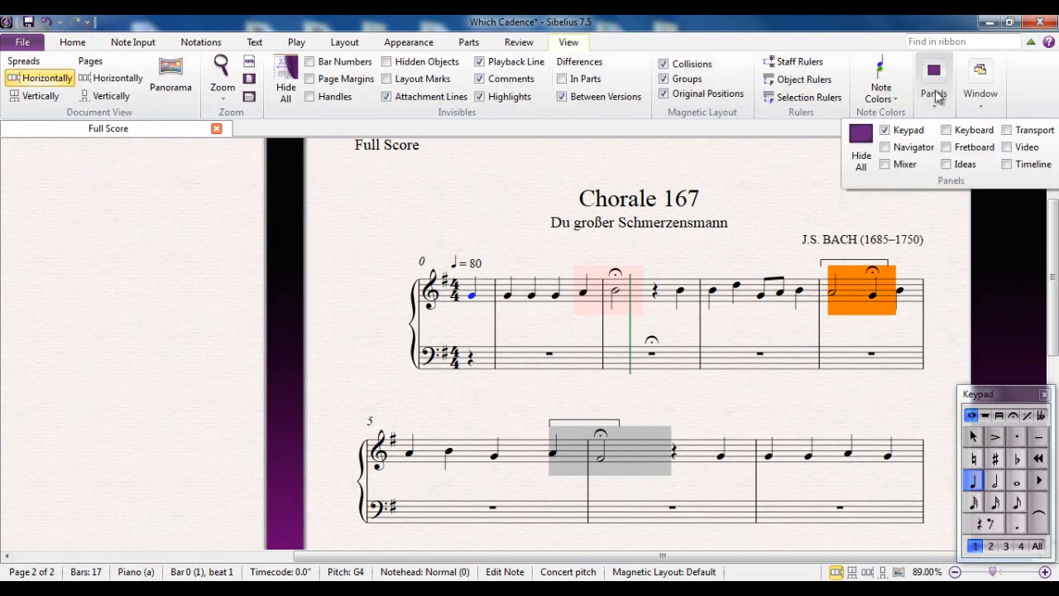
pyautogui.click(947, 164)
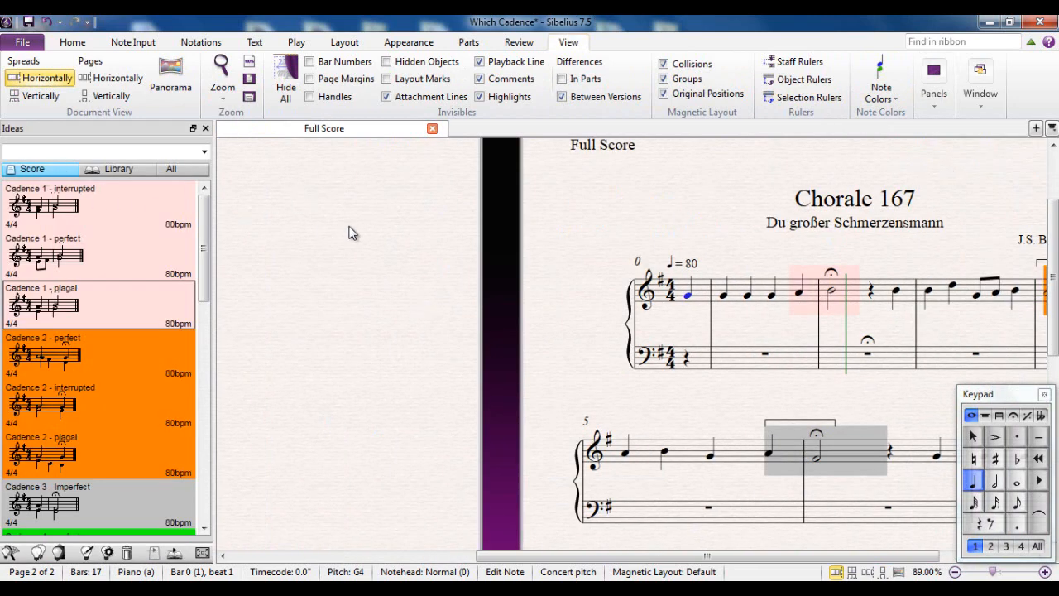
# Step: Look through the three Cadence 1 ideas in turn: interrupted, perfect and plagal
pyautogui.moveTo(387, 231); pyautogui.dragTo(220, 219)
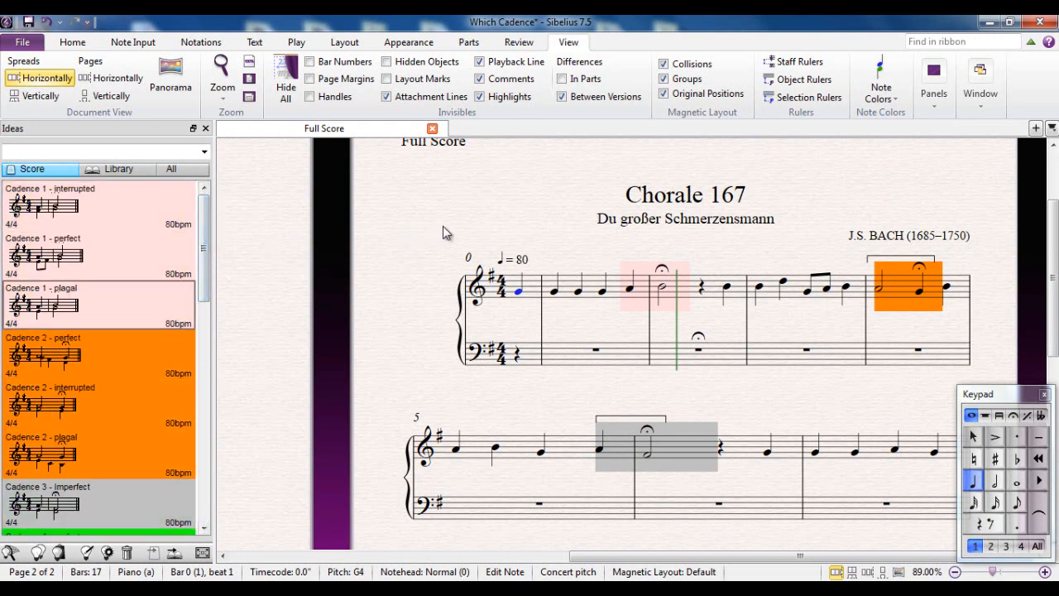
pyautogui.moveTo(443, 225); pyautogui.dragTo(327, 223)
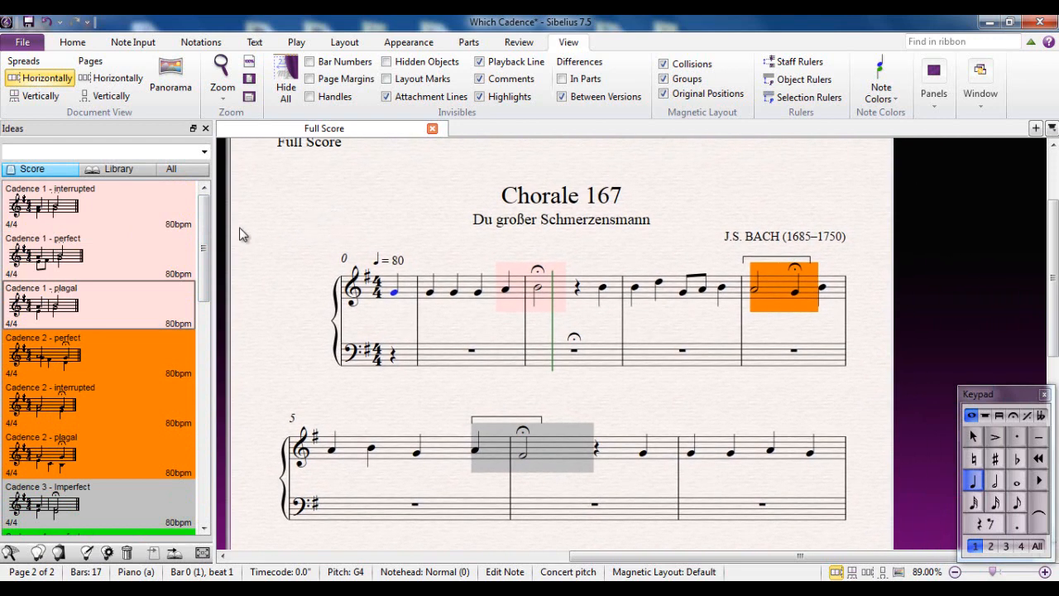
pyautogui.click(65, 212)
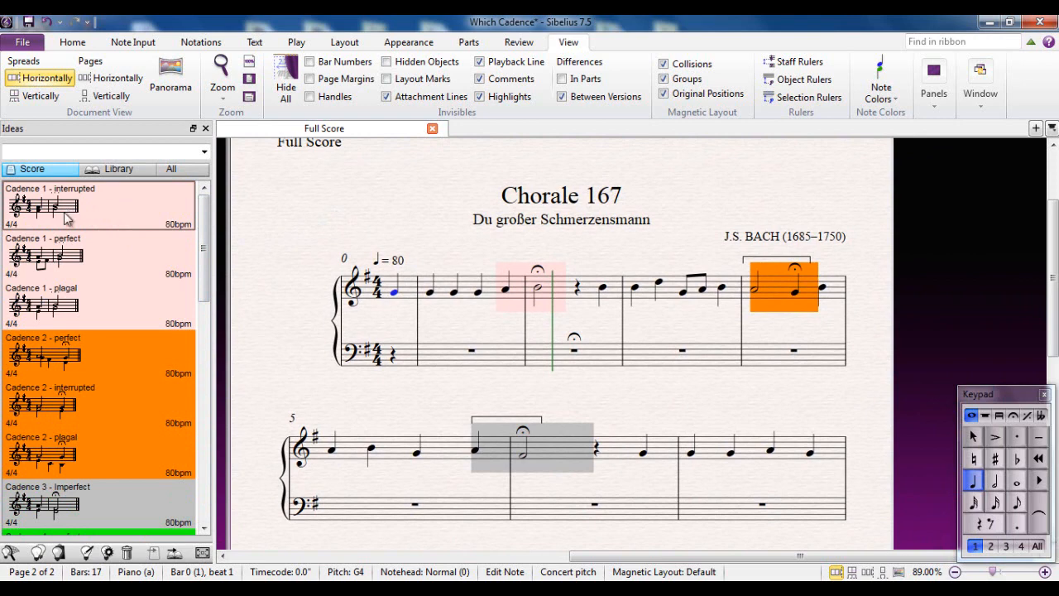
pyautogui.click(75, 261)
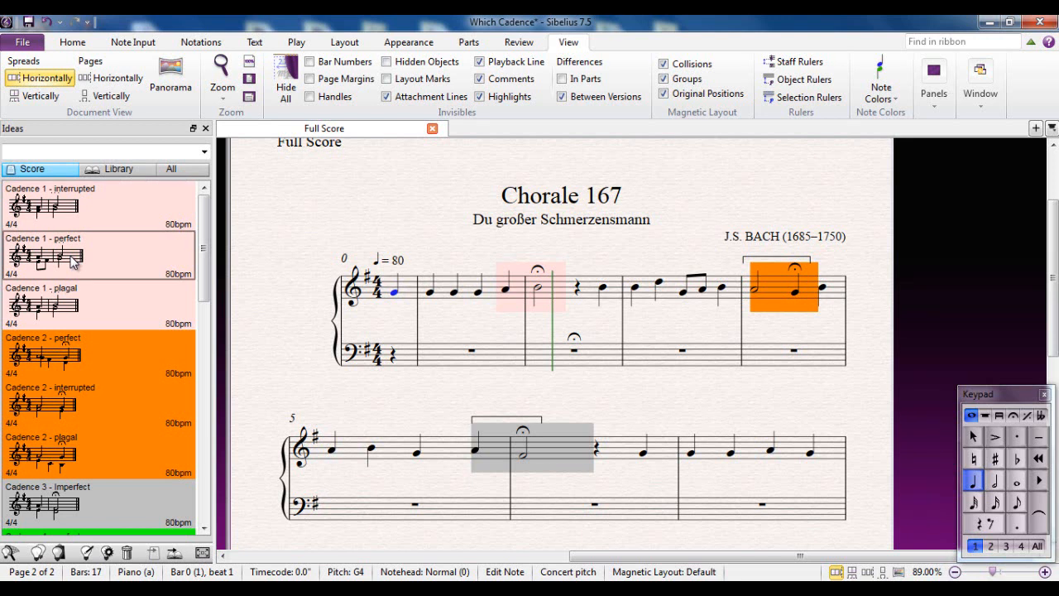
pyautogui.click(86, 306)
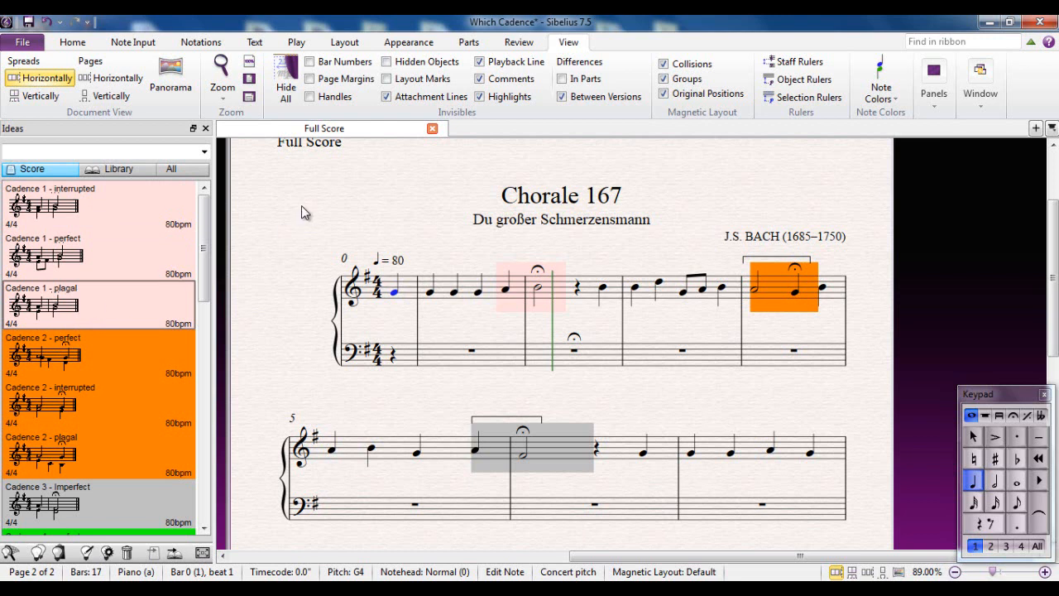
# Step: Paste the "Cadence 1 - interrupted" idea at beat 4 of bar 1 and play the phrase from the opening note
pyautogui.click(86, 211)
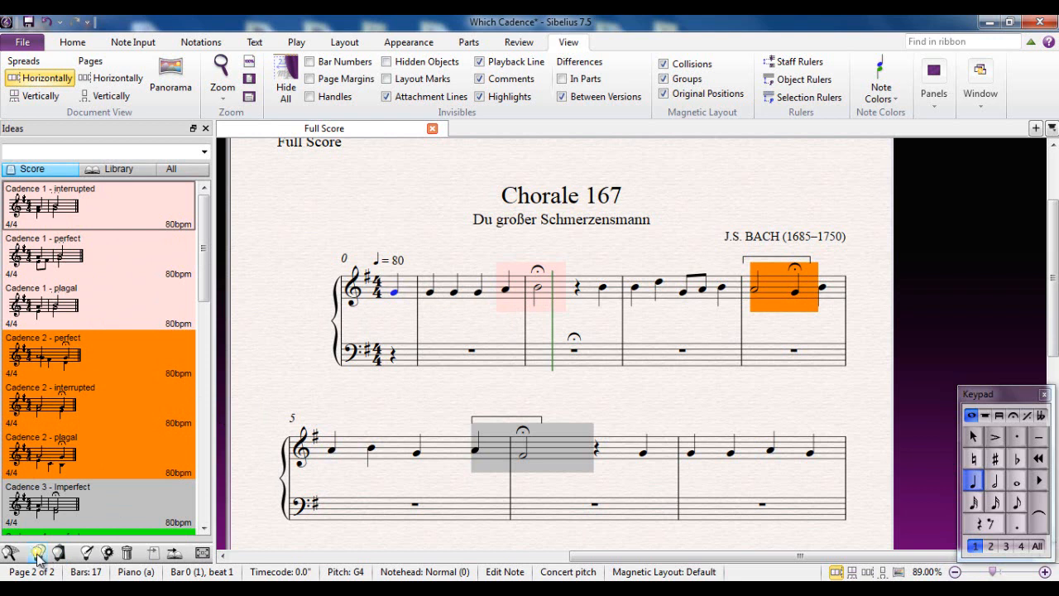
pyautogui.click(506, 290)
pyautogui.click(60, 553)
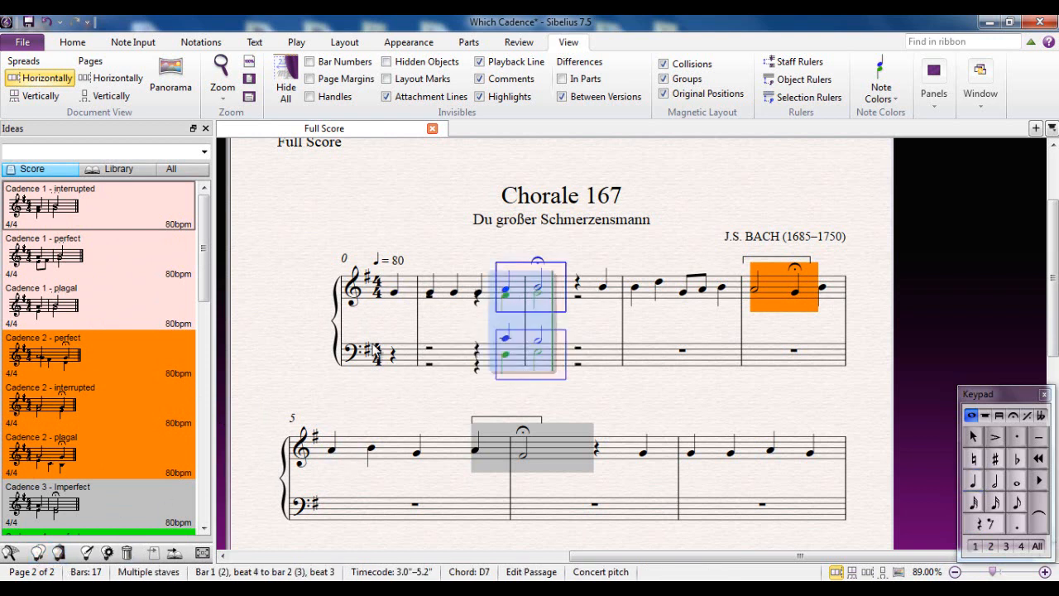
pyautogui.click(395, 296)
pyautogui.press('p')
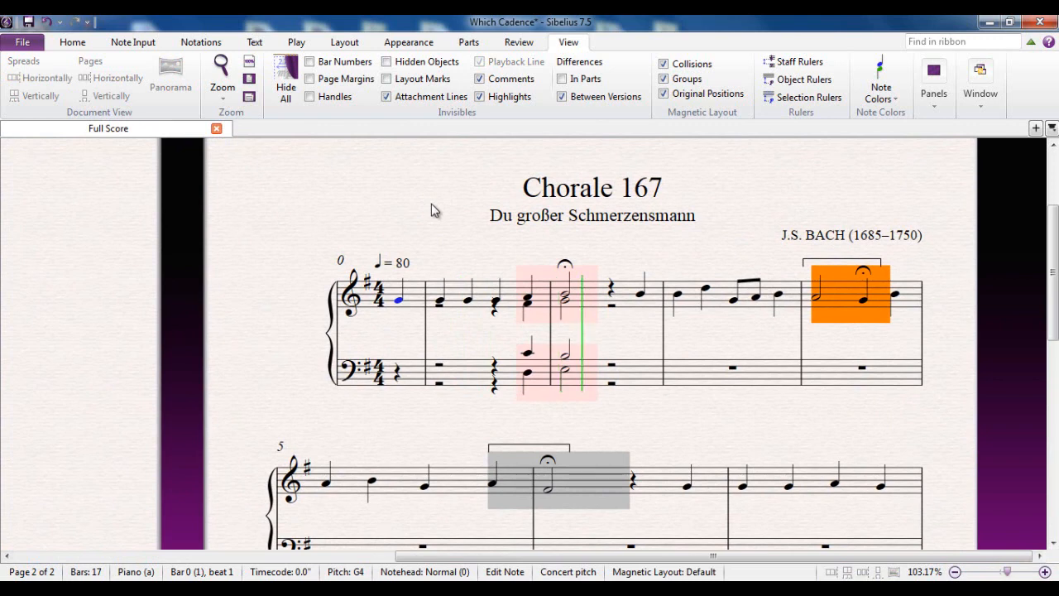
pyautogui.press('space')
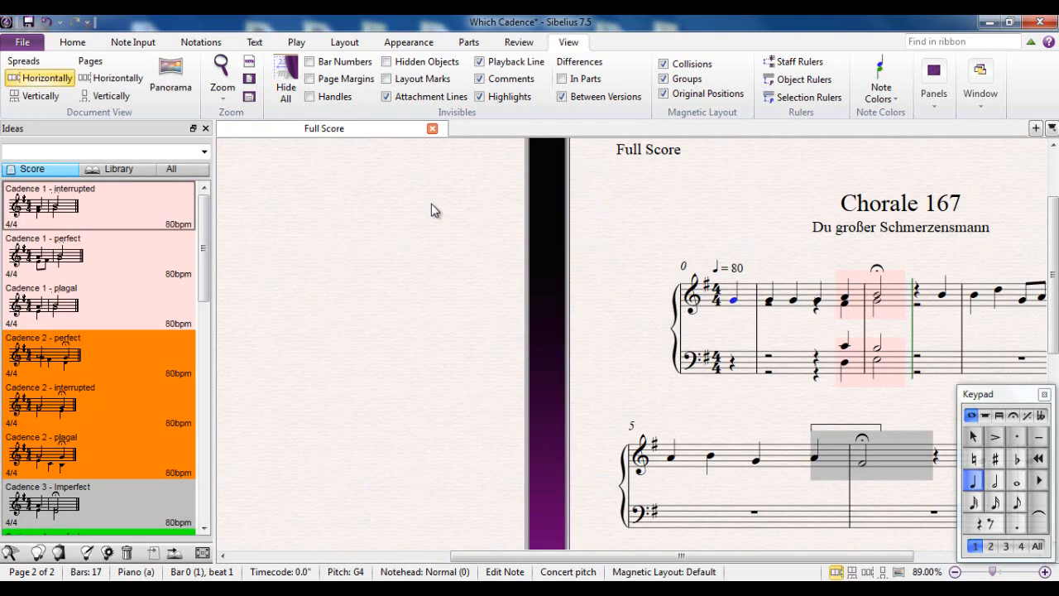
# Step: Paste the "Cadence 1 - plagal" idea over the first cadence at beat 4 of bar 1 and play the phrase from the opening note
pyautogui.click(65, 308)
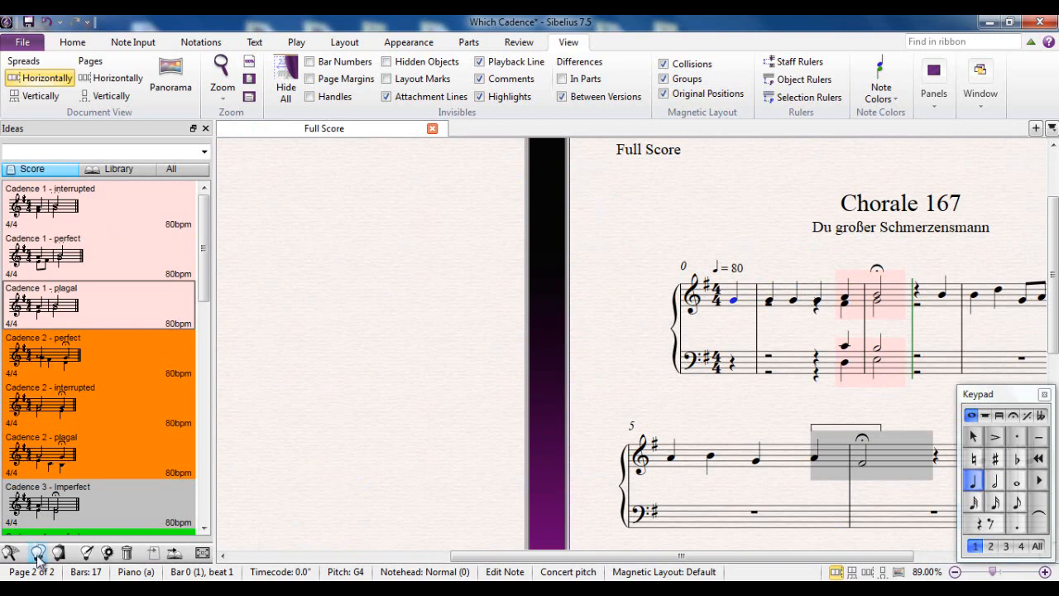
pyautogui.click(844, 298)
pyautogui.click(59, 553)
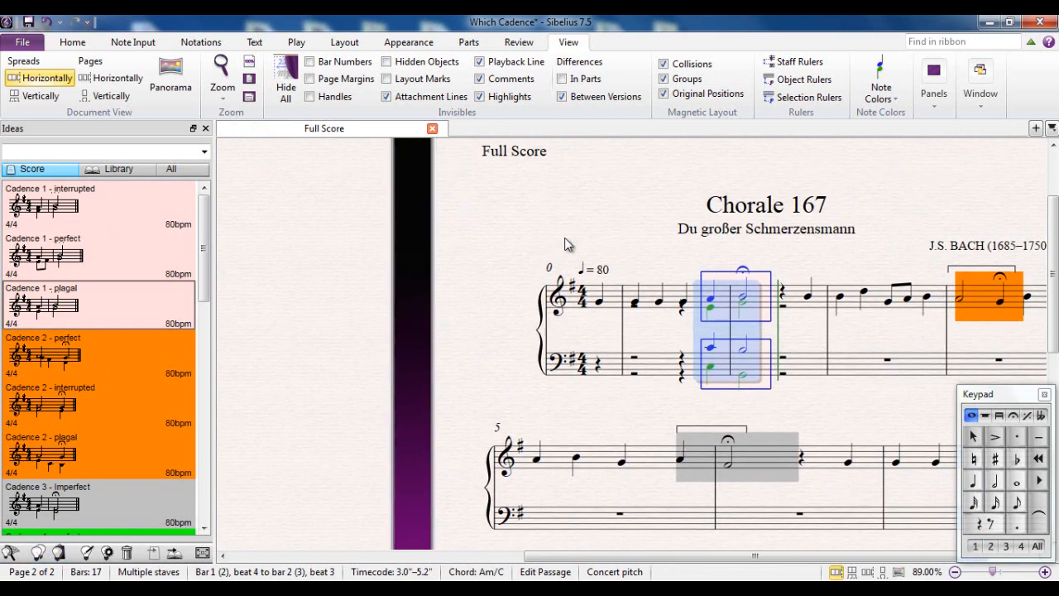
pyautogui.click(599, 305)
pyautogui.press('p')
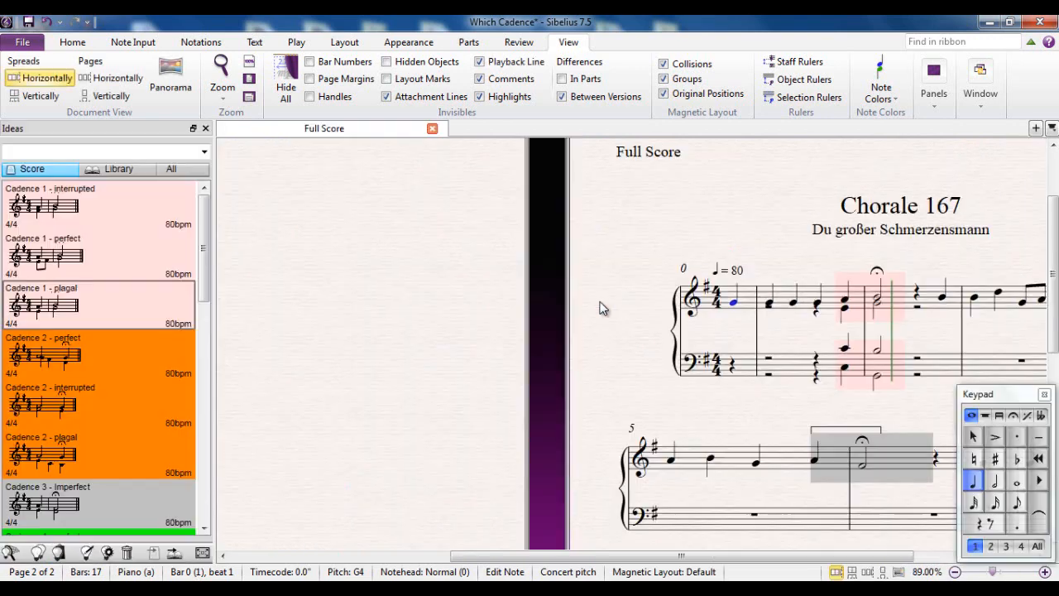
# Step: Compare the interrupted, perfect and plagal ideas for Cadence 1 again and clear the score selection
pyautogui.moveTo(696, 225); pyautogui.dragTo(455, 209)
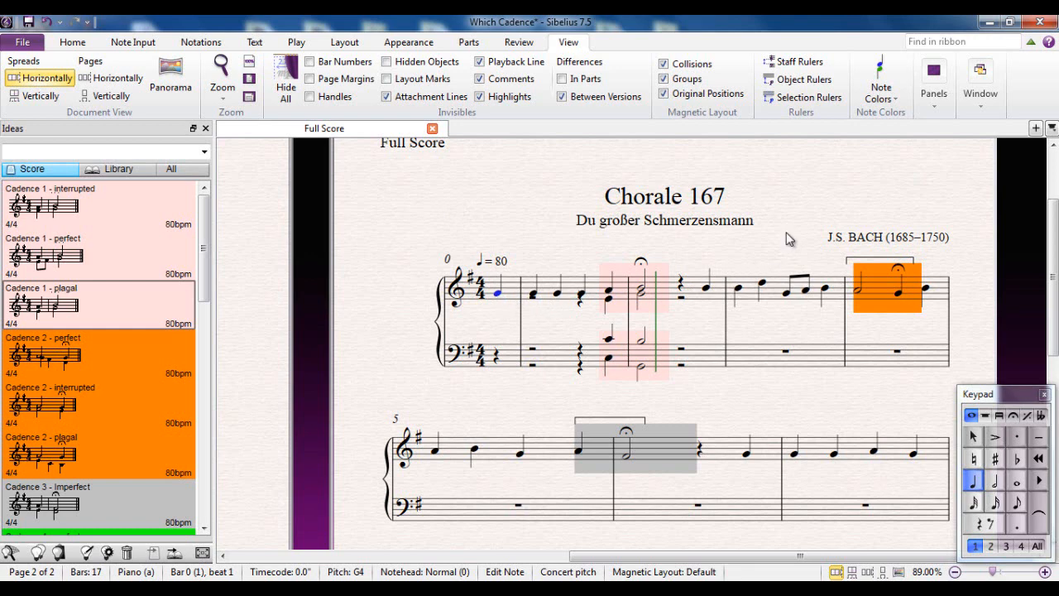
pyautogui.moveTo(783, 231); pyautogui.dragTo(713, 219)
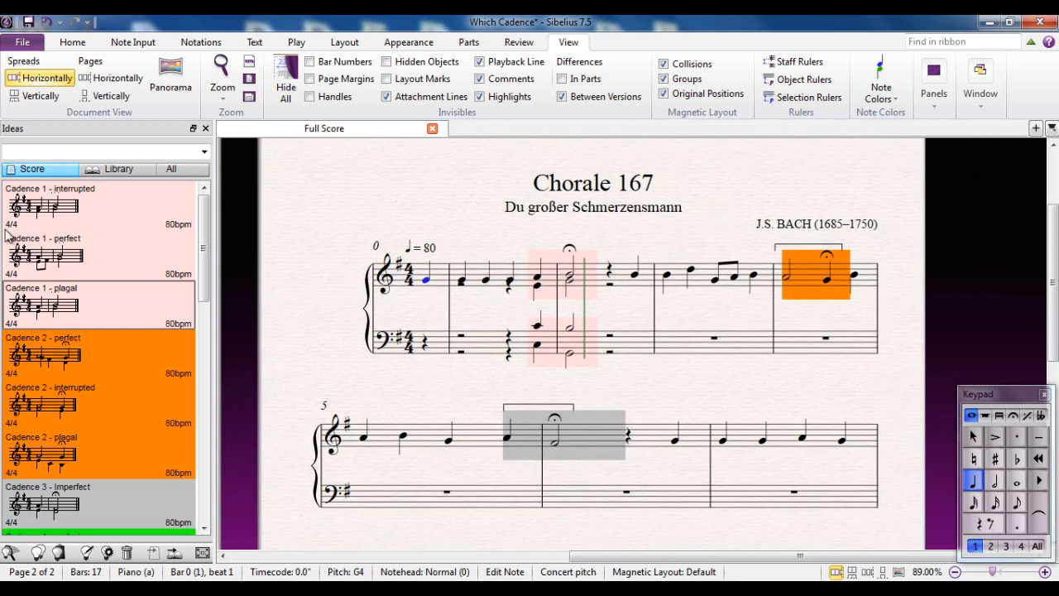
pyautogui.click(75, 212)
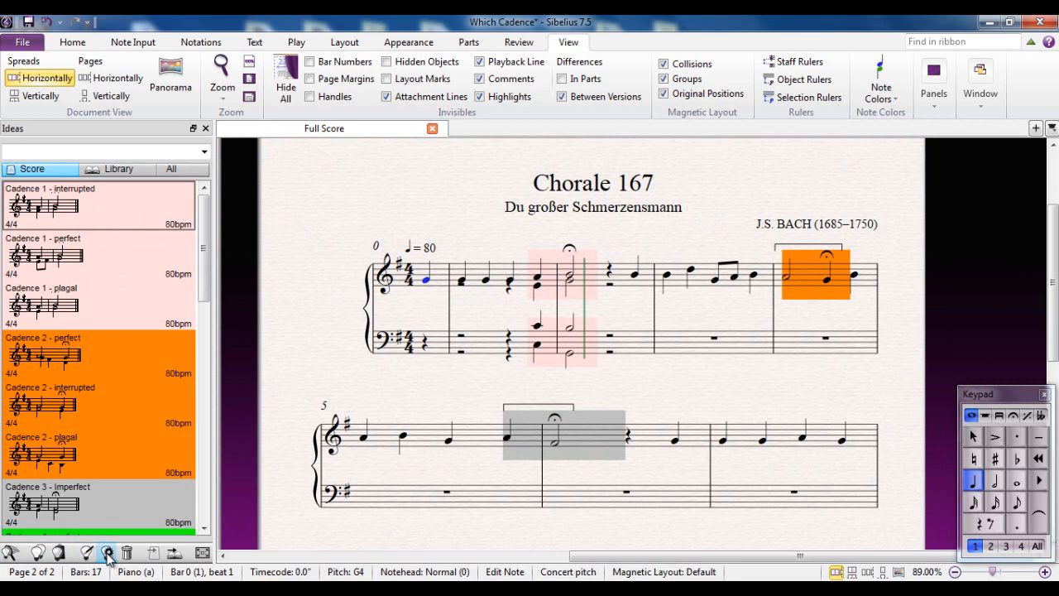
pyautogui.moveTo(76, 192)
pyautogui.click(94, 257)
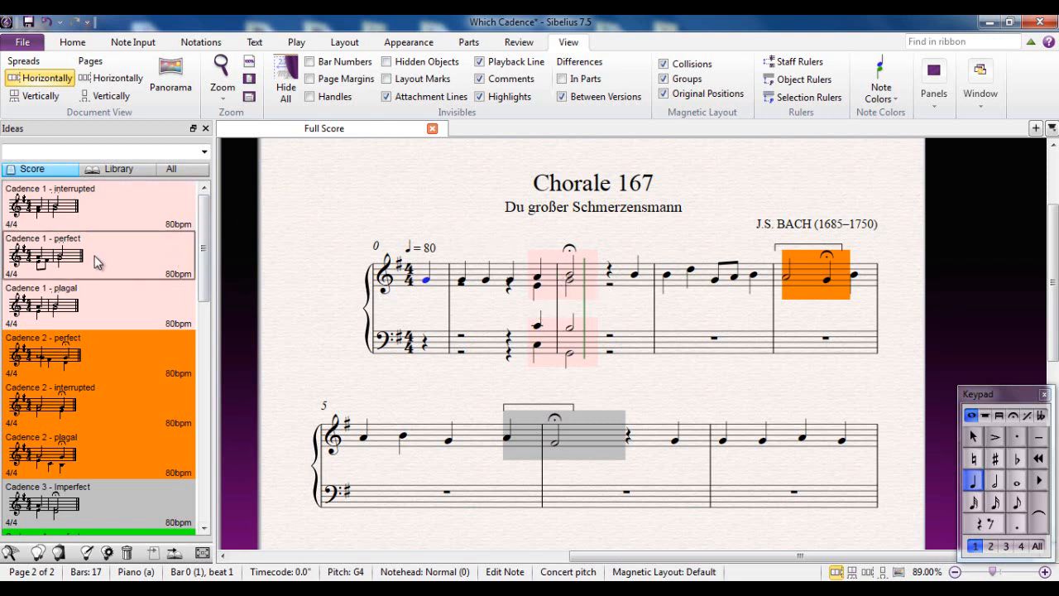
pyautogui.click(112, 303)
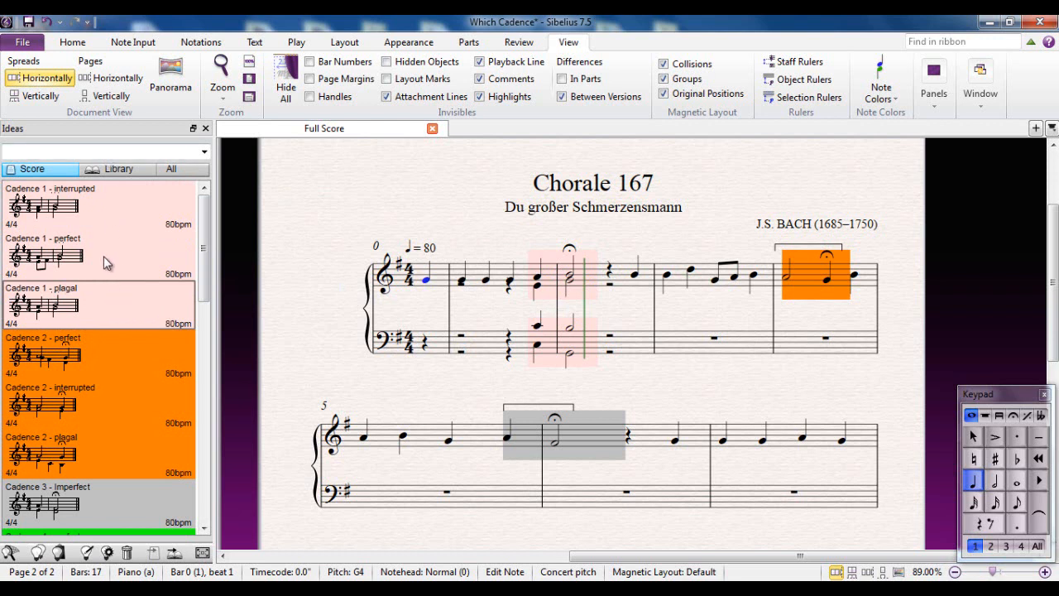
pyautogui.click(395, 193)
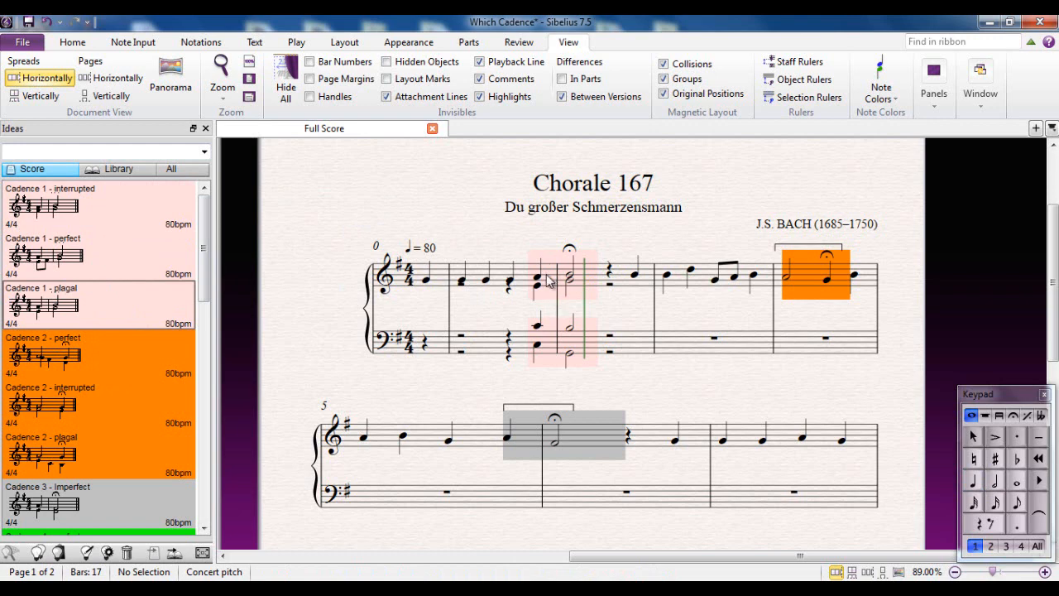
# Step: Highlight the second and third notes of bar 7 in the treble staff
pyautogui.moveTo(739, 391); pyautogui.dragTo(697, 361)
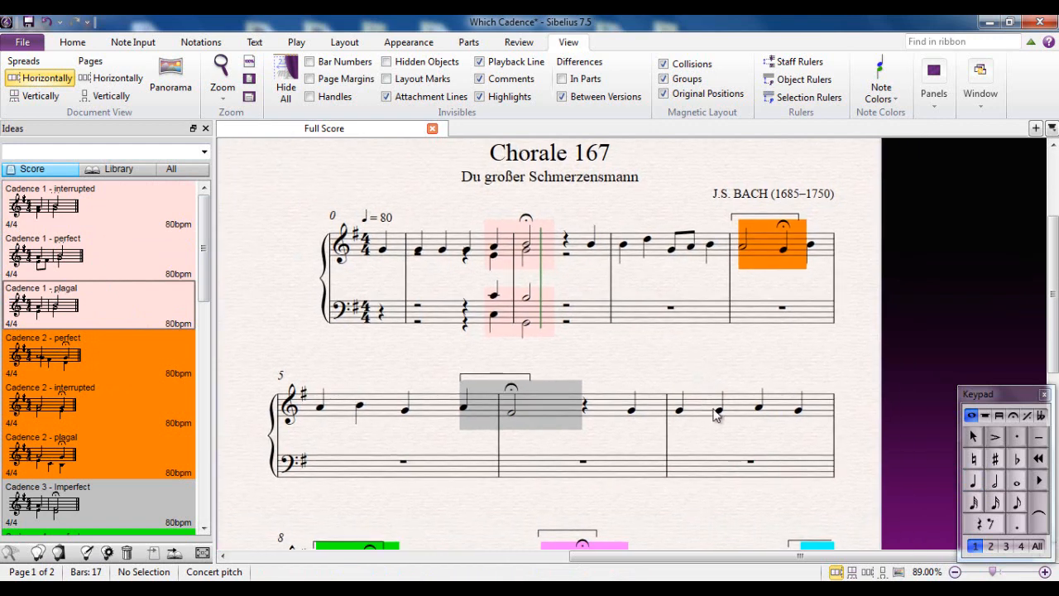
pyautogui.click(519, 42)
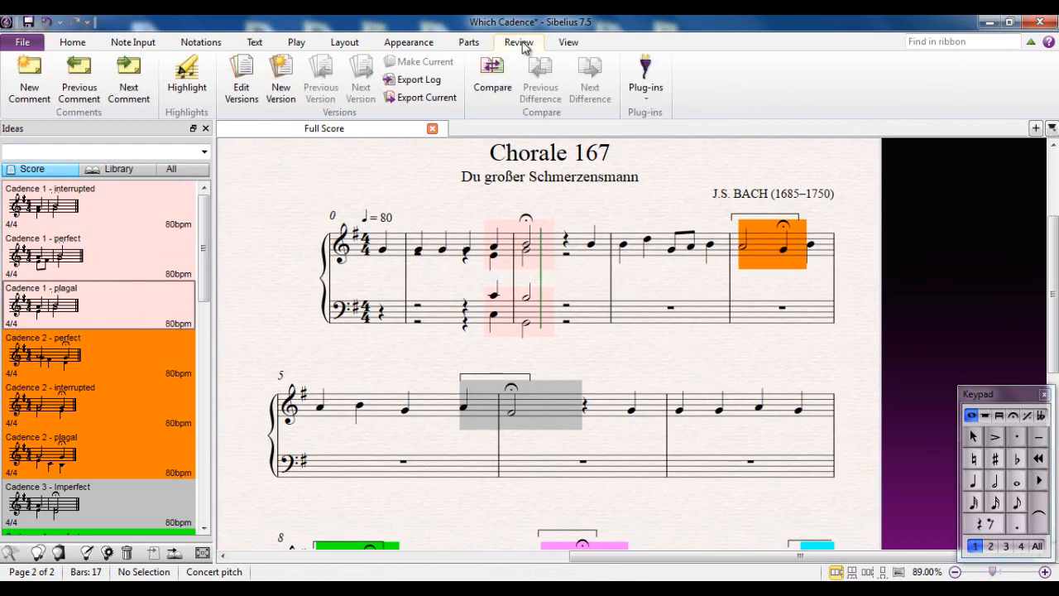
pyautogui.click(185, 90)
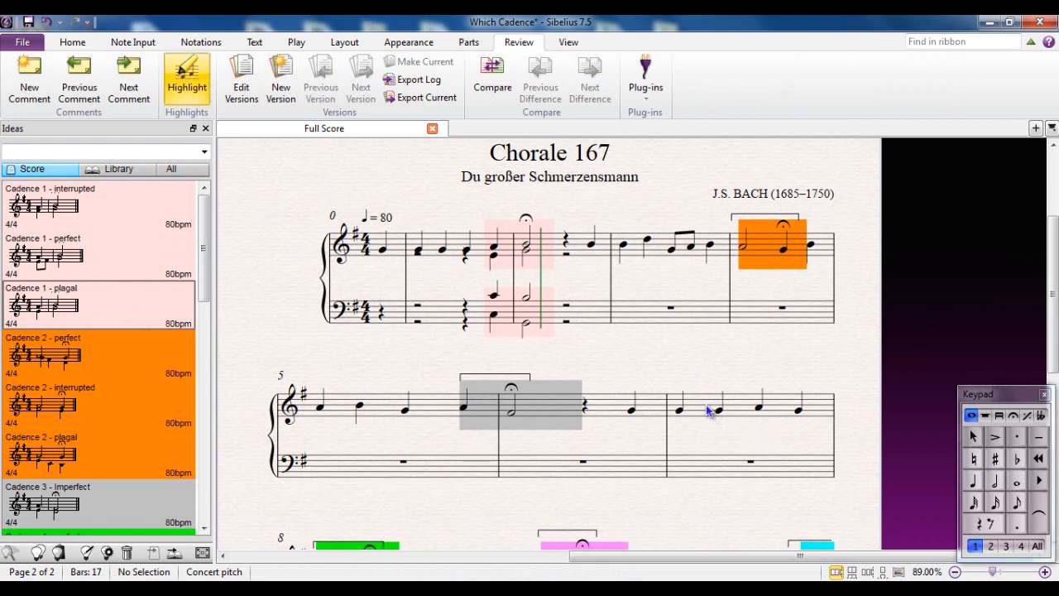
pyautogui.moveTo(712, 412)
pyautogui.mouseDown()
pyautogui.moveTo(753, 414)
pyautogui.moveTo(732, 408)
pyautogui.mouseUp()
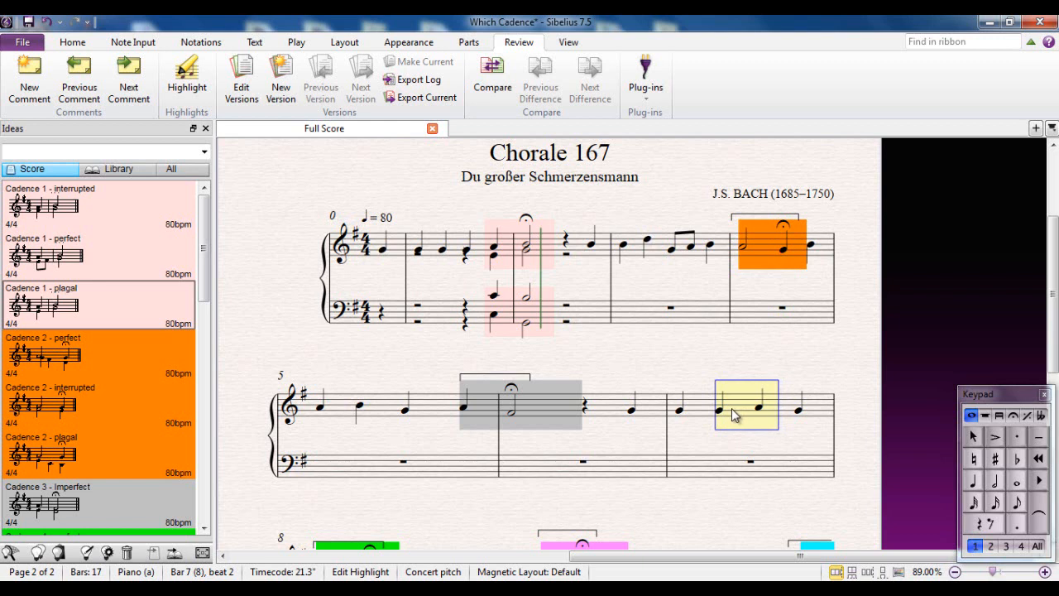
pyautogui.click(759, 346)
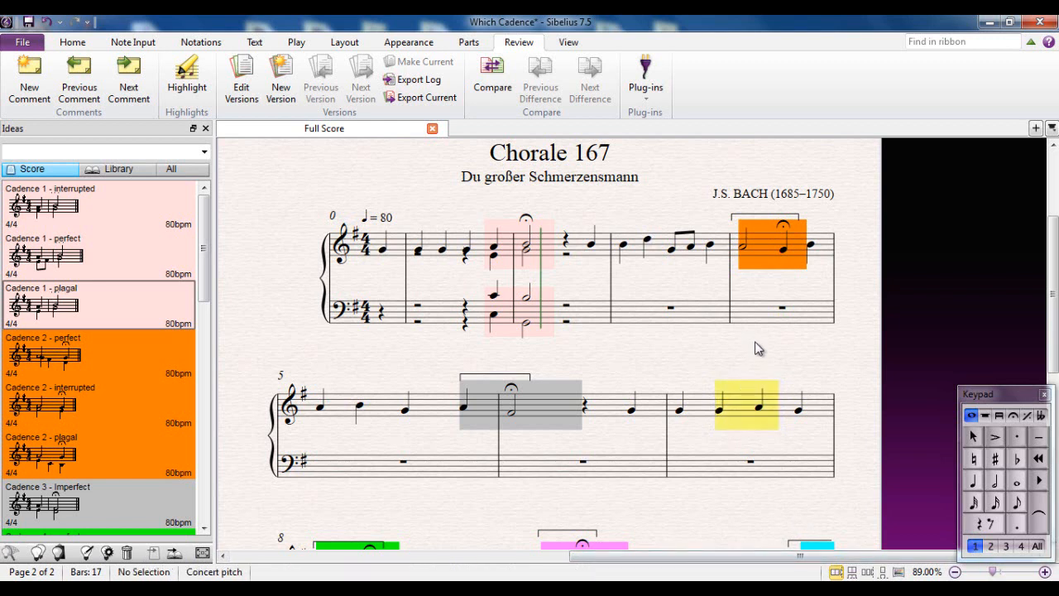
# Step: Recolor the bar 7 highlight to magenta, with red 255, green 0 and blue 255
pyautogui.click(742, 386)
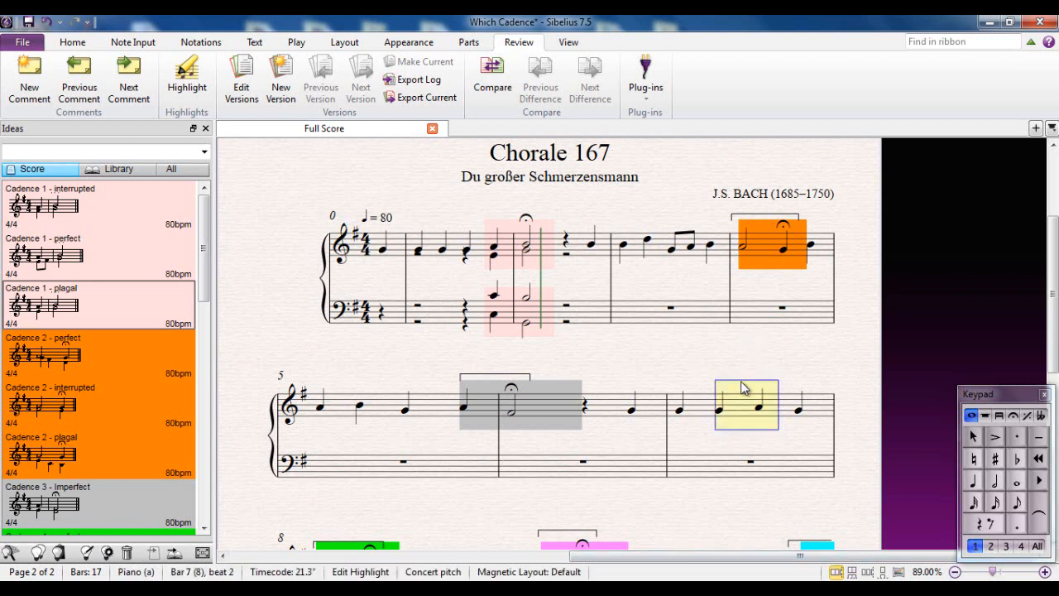
pyautogui.click(73, 43)
pyautogui.click(753, 99)
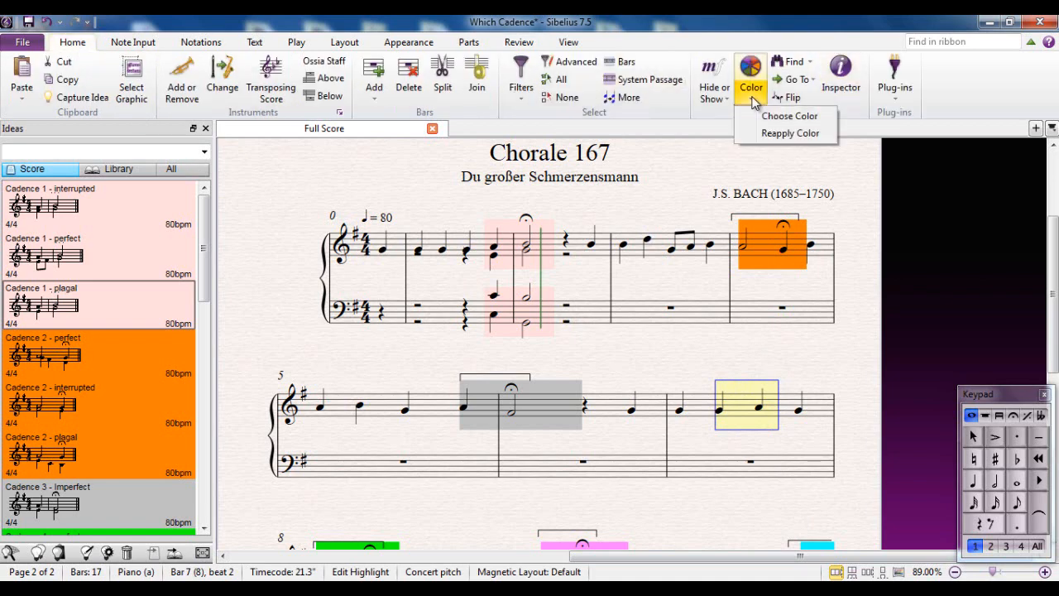
pyautogui.click(777, 117)
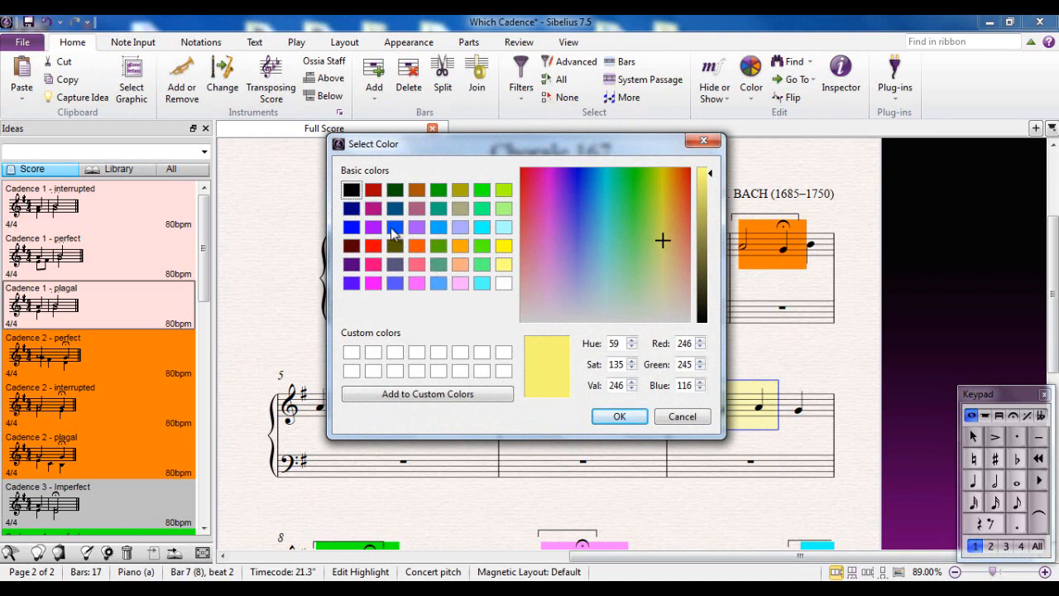
pyautogui.click(373, 283)
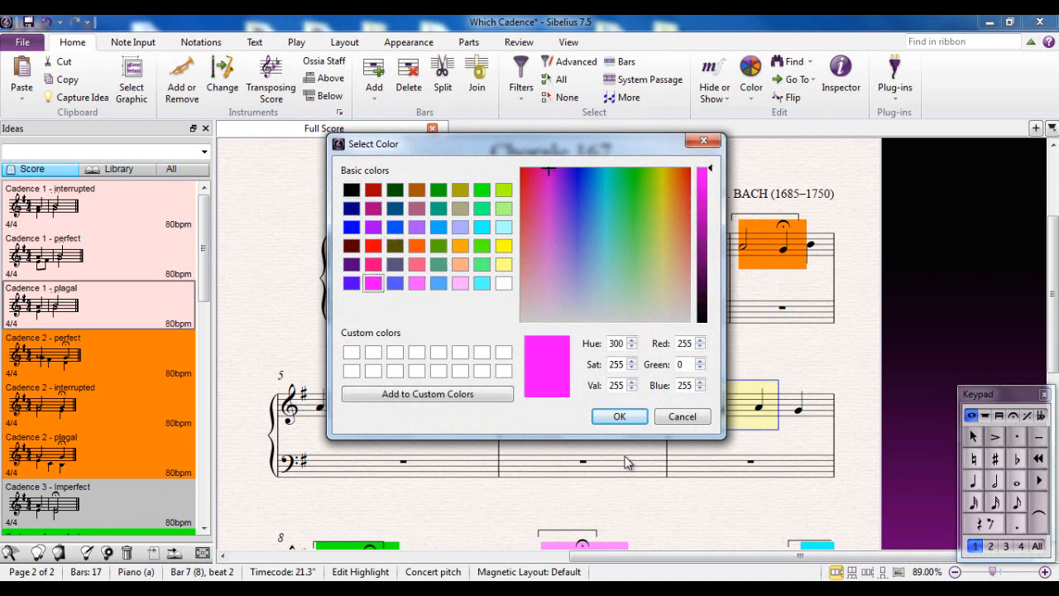
pyautogui.click(619, 416)
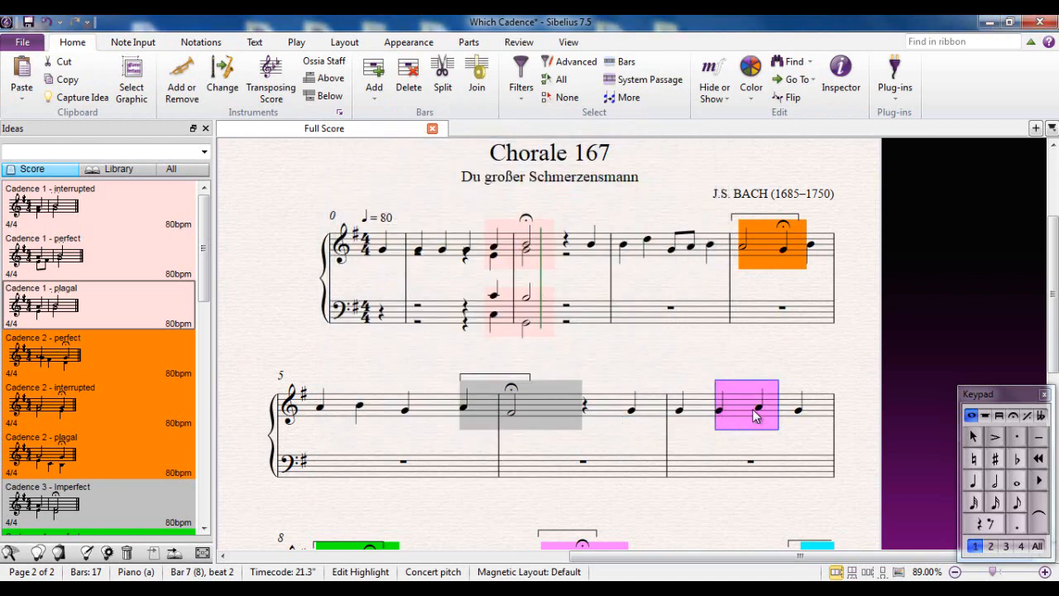
pyautogui.click(748, 350)
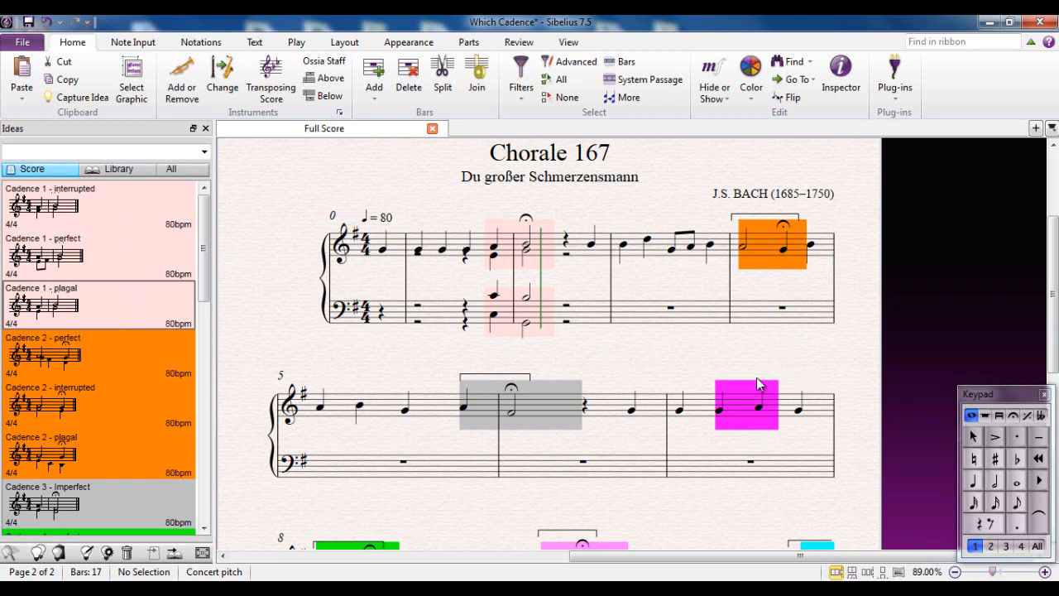
pyautogui.click(741, 324)
pyautogui.click(743, 346)
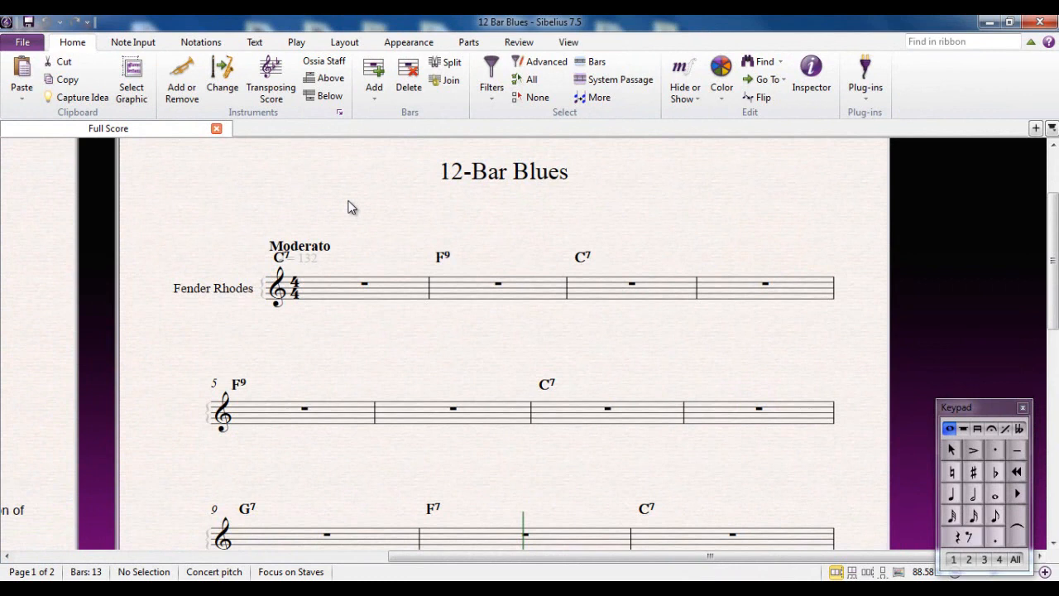
# Step: Play back the 12-Bar Blues score to hear its chord backing
pyautogui.moveTo(390, 354); pyautogui.dragTo(356, 326)
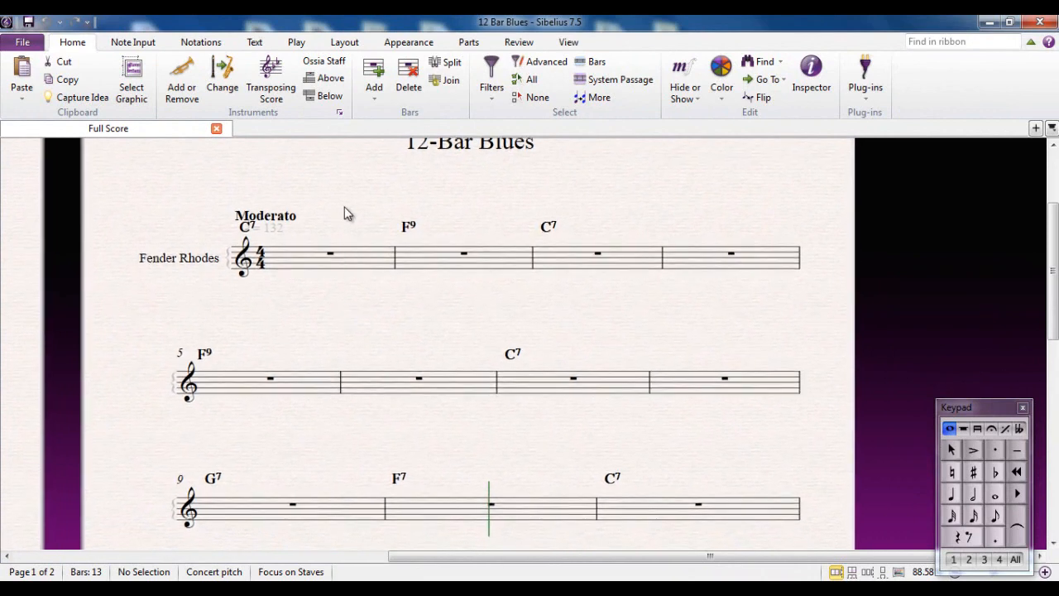
pyautogui.click(344, 43)
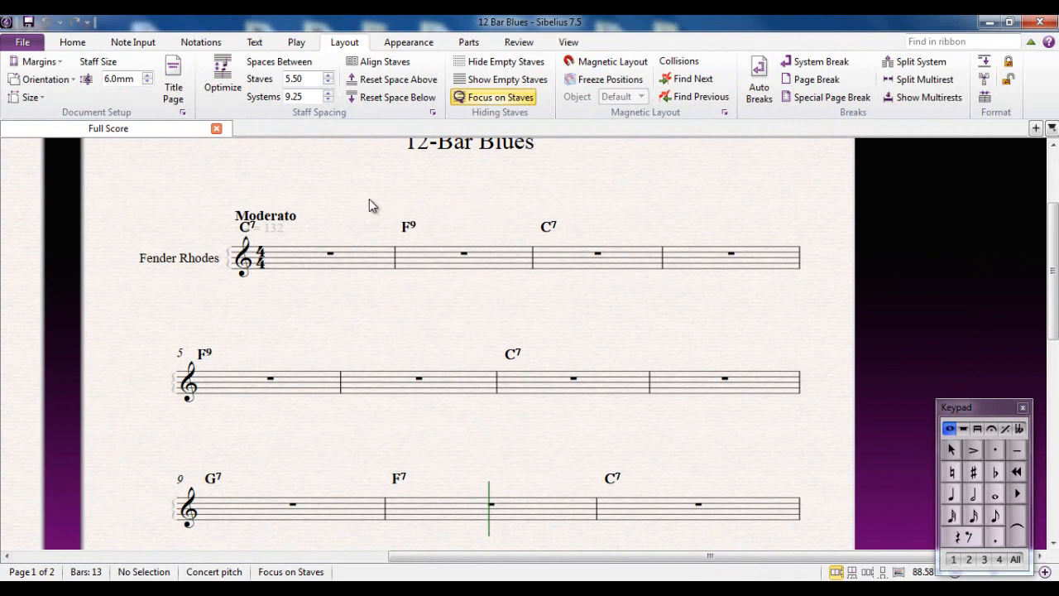
pyautogui.press('space')
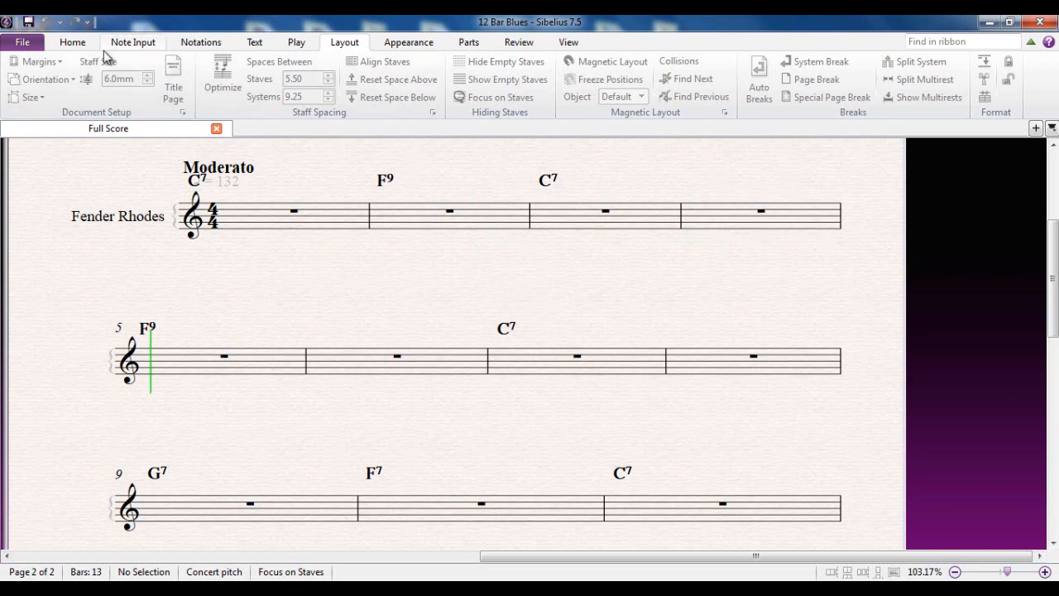
pyautogui.click(73, 43)
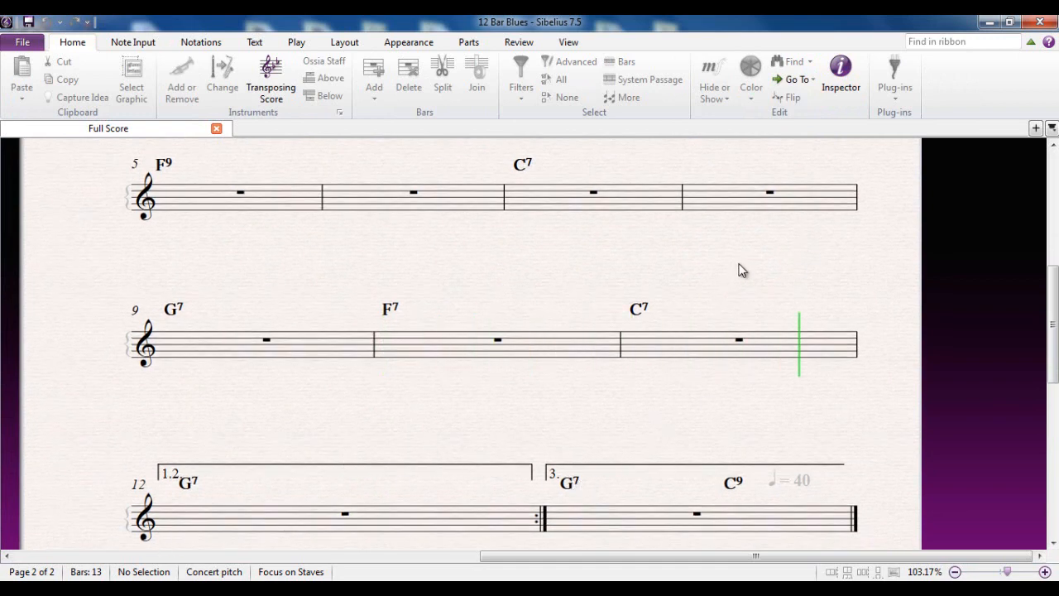
# Step: Show the Ideas panel for the 12-Bar Blues and list only the ideas stored in the score
pyautogui.moveTo(738, 264); pyautogui.dragTo(725, 304)
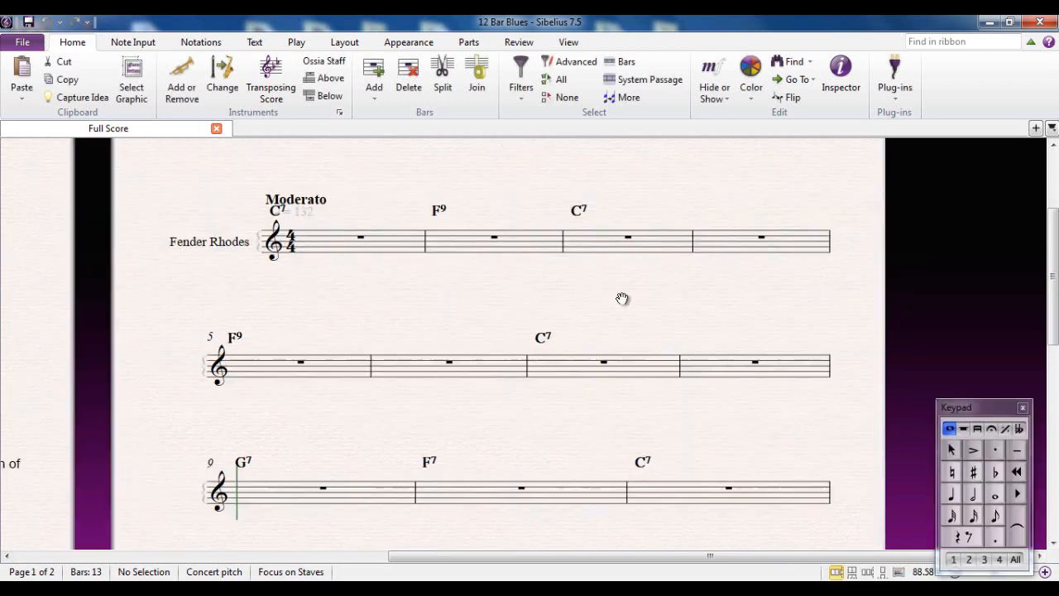
pyautogui.moveTo(622, 301); pyautogui.dragTo(626, 331)
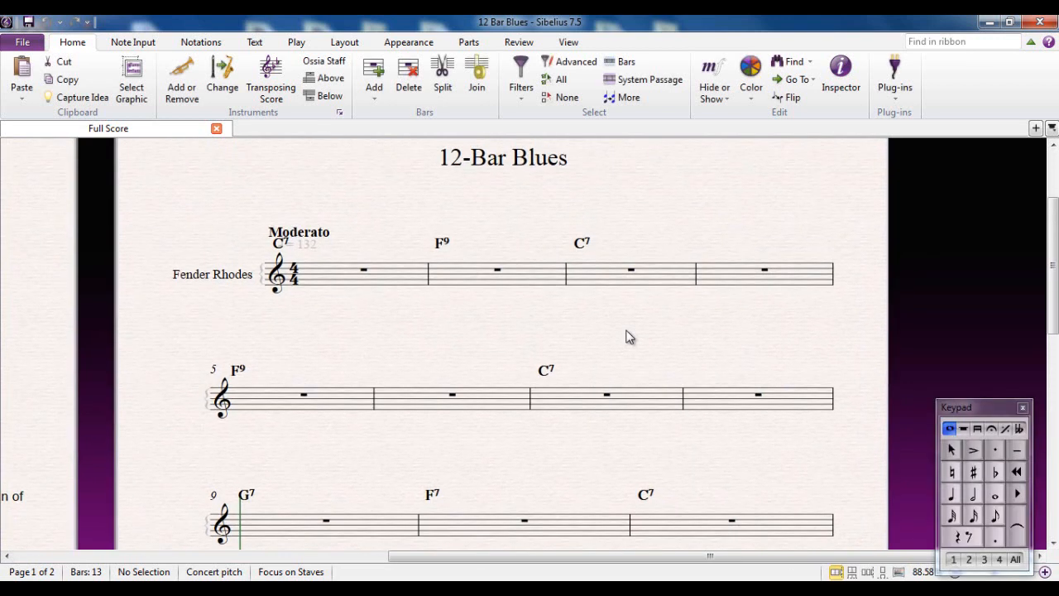
pyautogui.moveTo(605, 329); pyautogui.dragTo(616, 338)
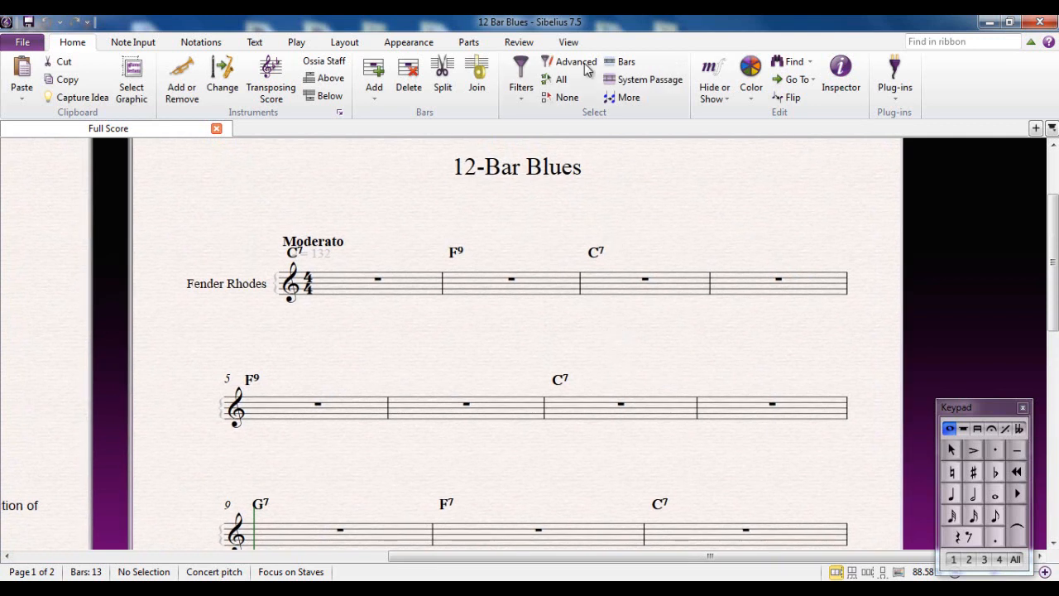
pyautogui.click(569, 42)
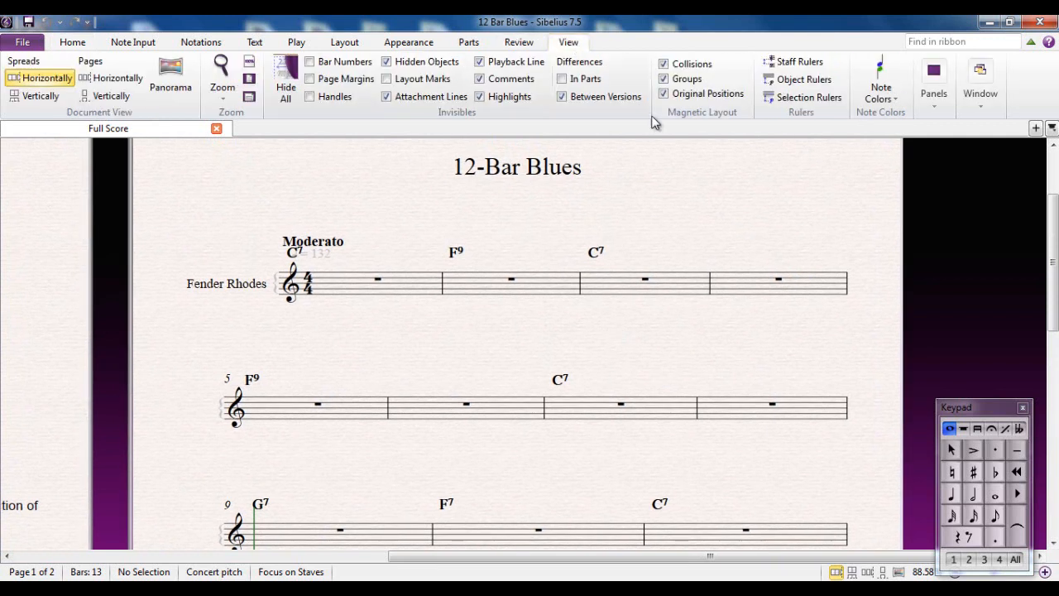
pyautogui.click(937, 97)
pyautogui.click(953, 169)
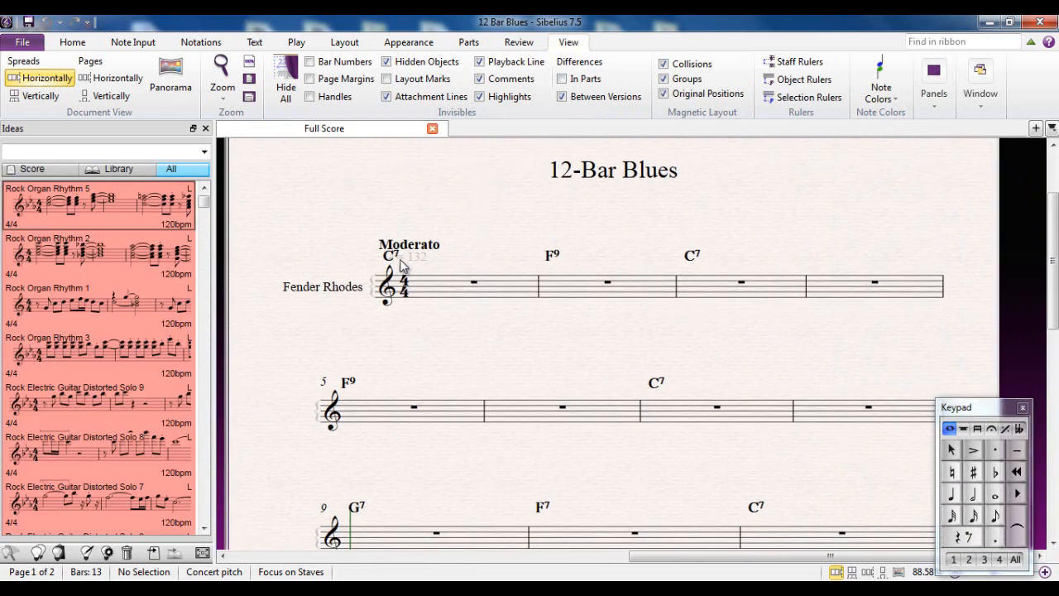
pyautogui.click(32, 169)
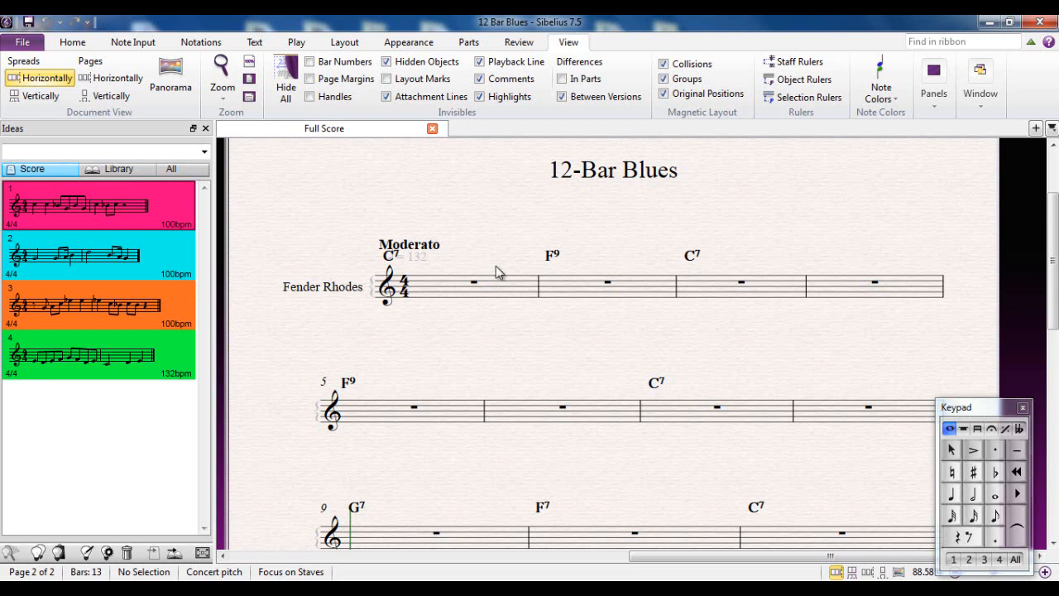
# Step: Paste idea 2 into the Fender Rhodes staff from bar 1, clear the selection and play it back
pyautogui.moveTo(543, 346)
pyautogui.mouseDown()
pyautogui.moveTo(478, 346)
pyautogui.moveTo(476, 335)
pyautogui.moveTo(532, 335)
pyautogui.mouseUp()
pyautogui.scroll(1, 478, 341)
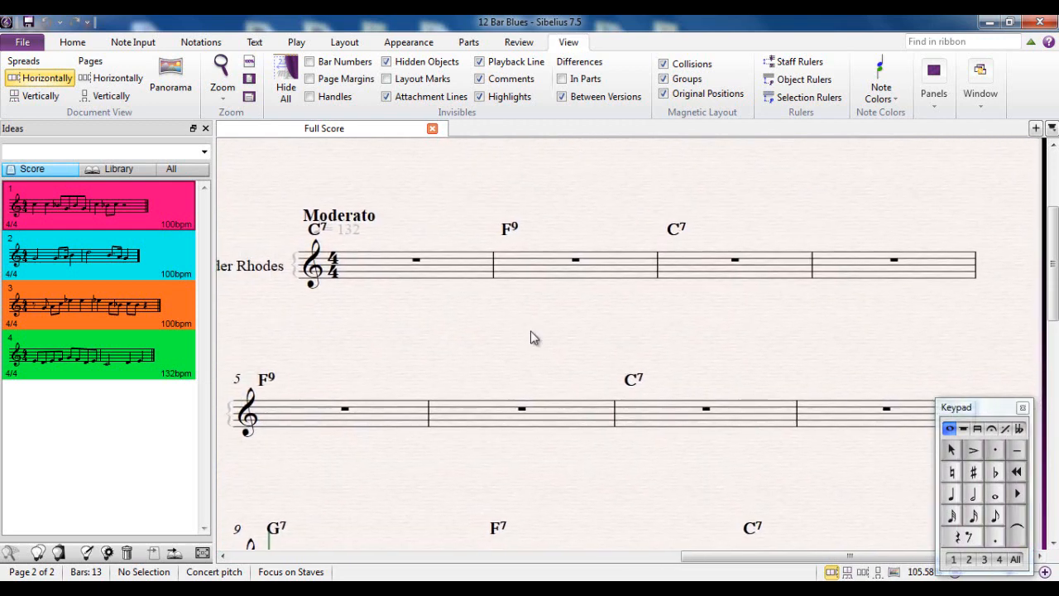
pyautogui.click(158, 257)
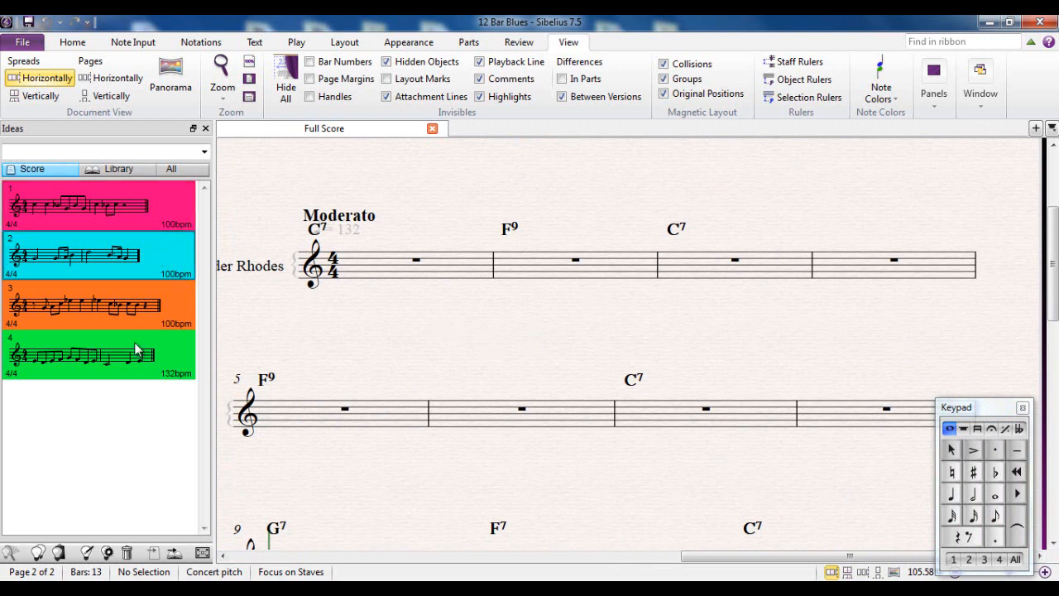
pyautogui.click(364, 271)
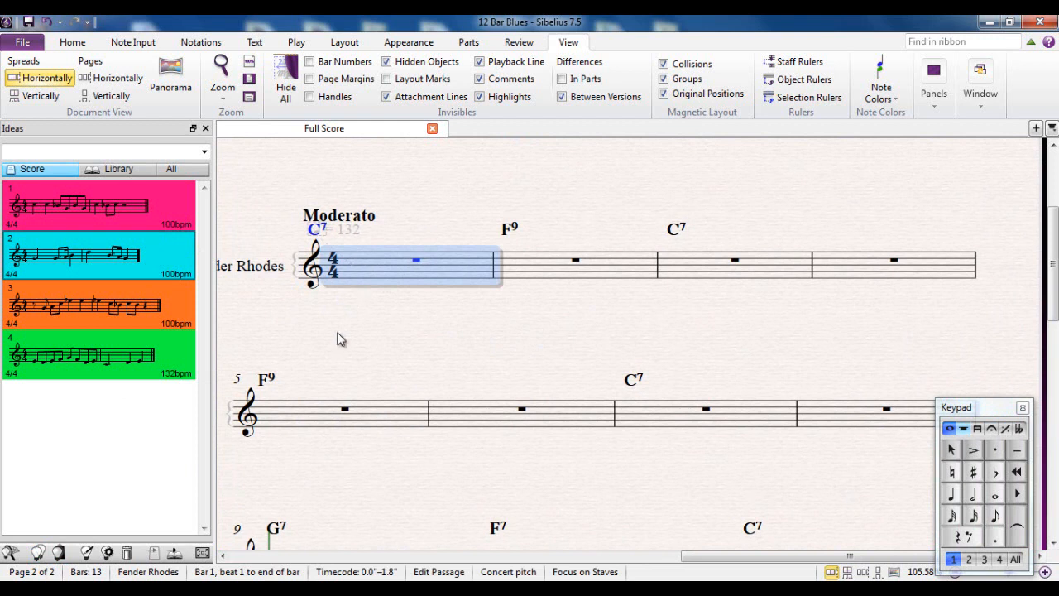
pyautogui.click(59, 553)
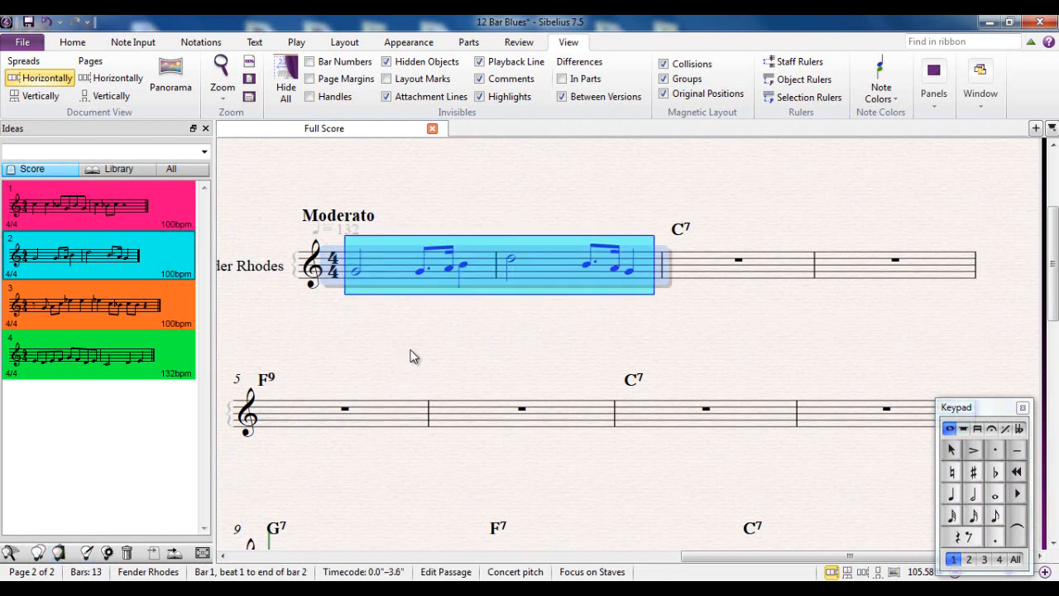
pyautogui.press('Escape')
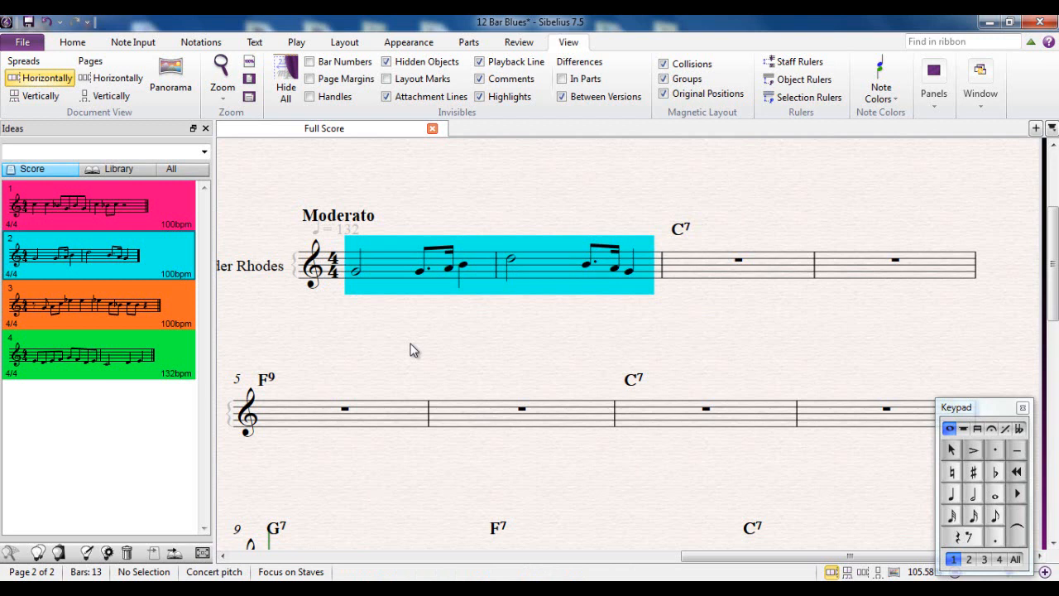
pyautogui.press('p')
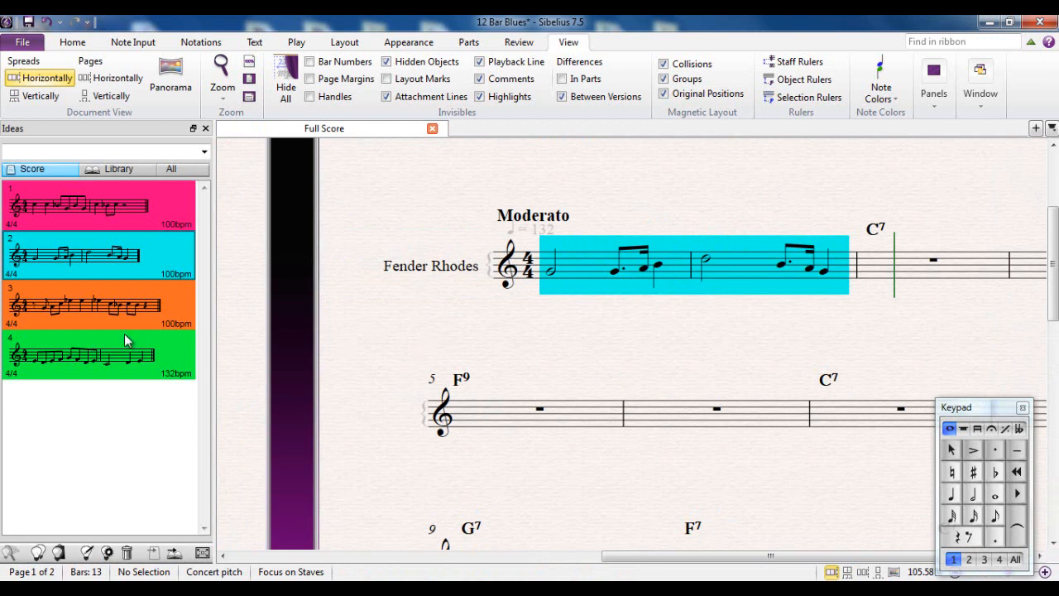
# Step: Paste idea 3 over the riff at the start of bar 1 and play it back
pyautogui.click(89, 312)
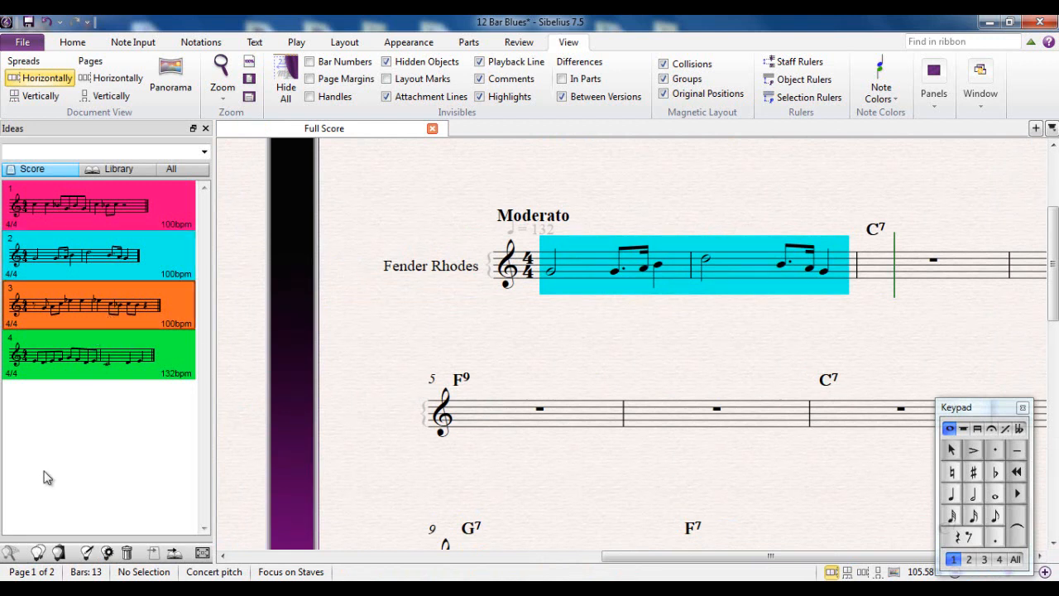
pyautogui.click(551, 270)
pyautogui.click(57, 552)
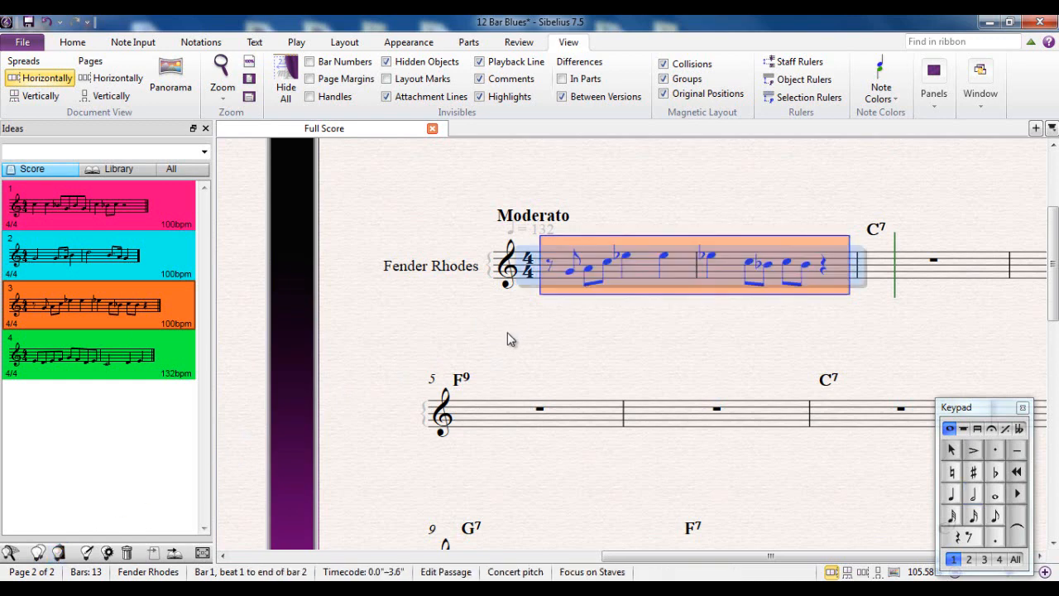
pyautogui.press('Escape')
pyautogui.press('space')
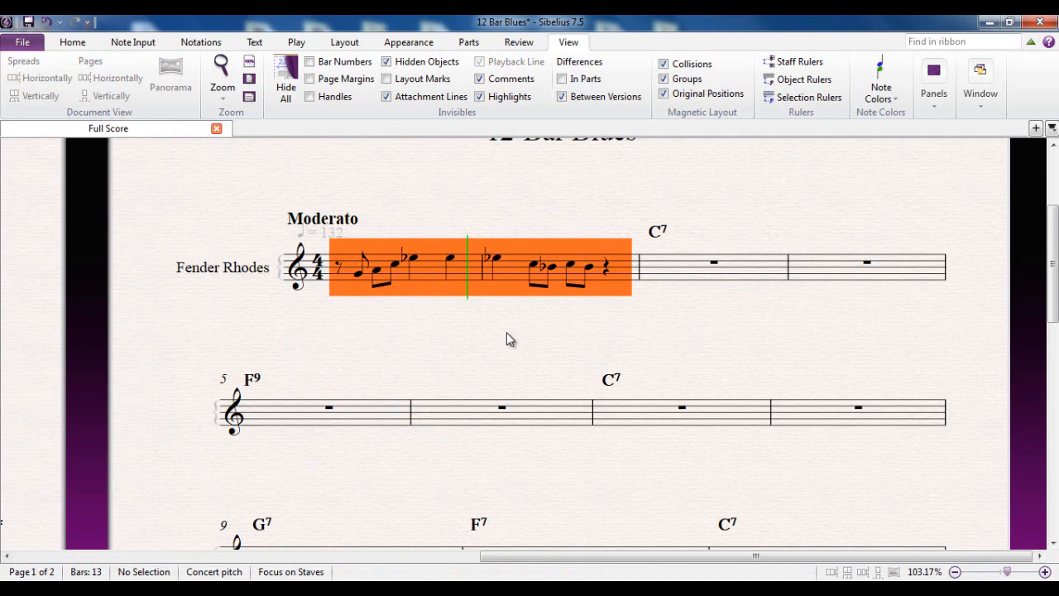
pyautogui.press('space')
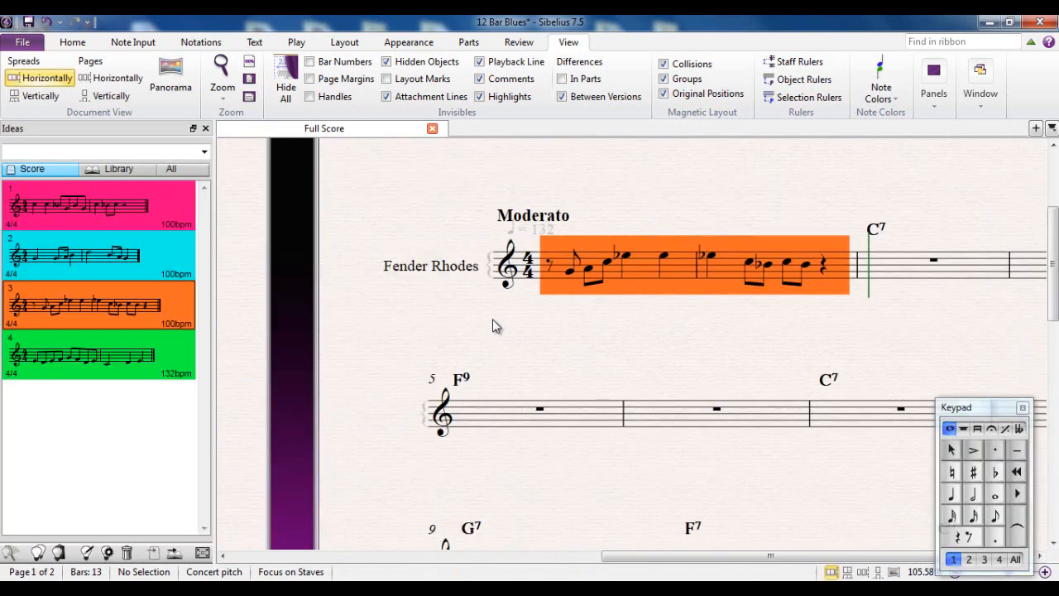
# Step: Paste idea 4 over the riff in bars 1 and 2, clear the selection and play it back
pyautogui.click(83, 372)
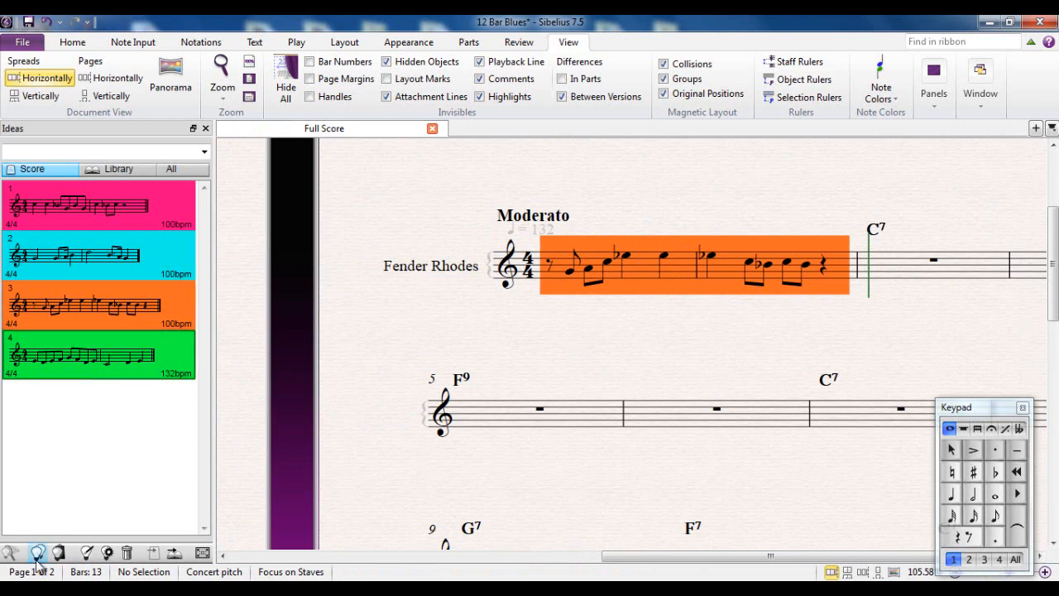
pyautogui.click(548, 266)
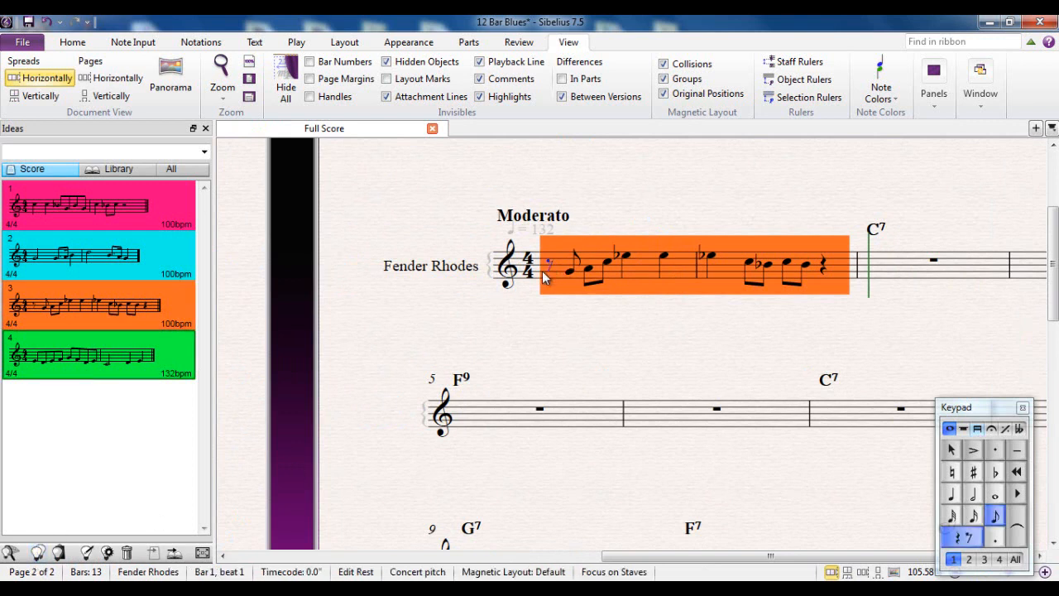
pyautogui.click(59, 553)
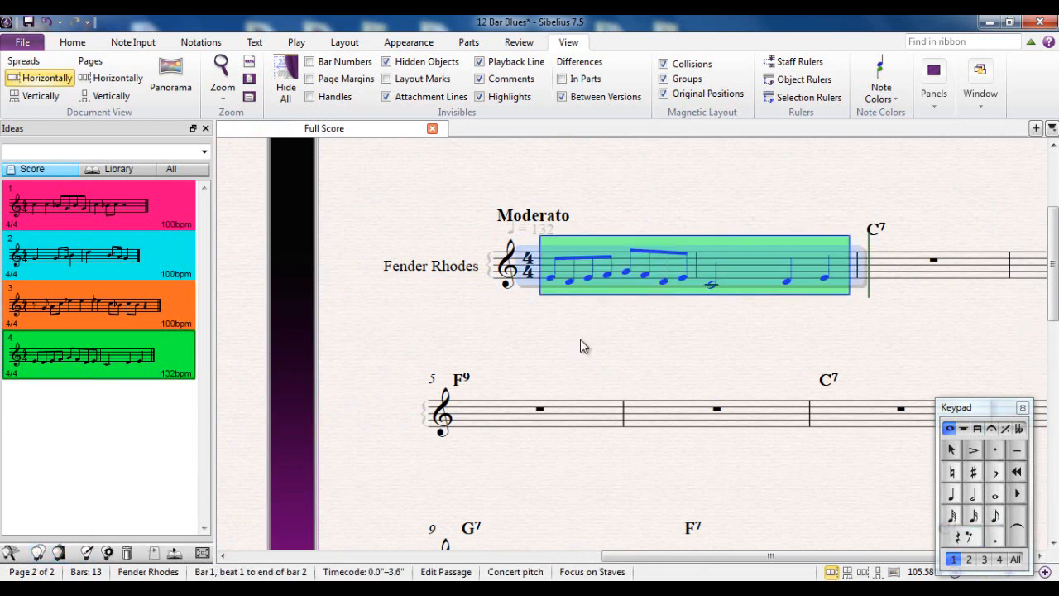
pyautogui.click(579, 340)
pyautogui.press('space')
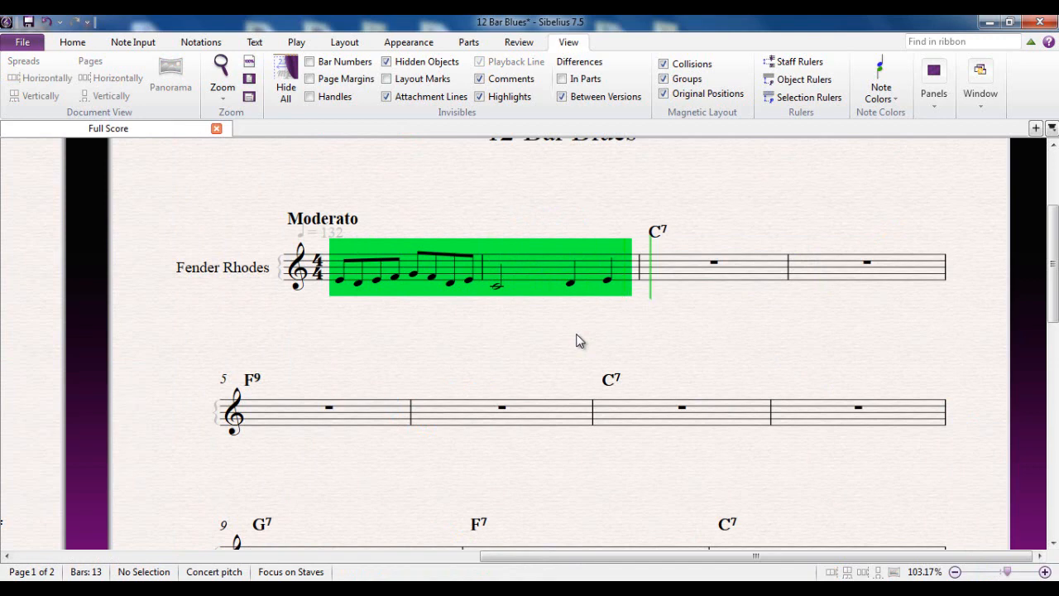
pyautogui.press('space')
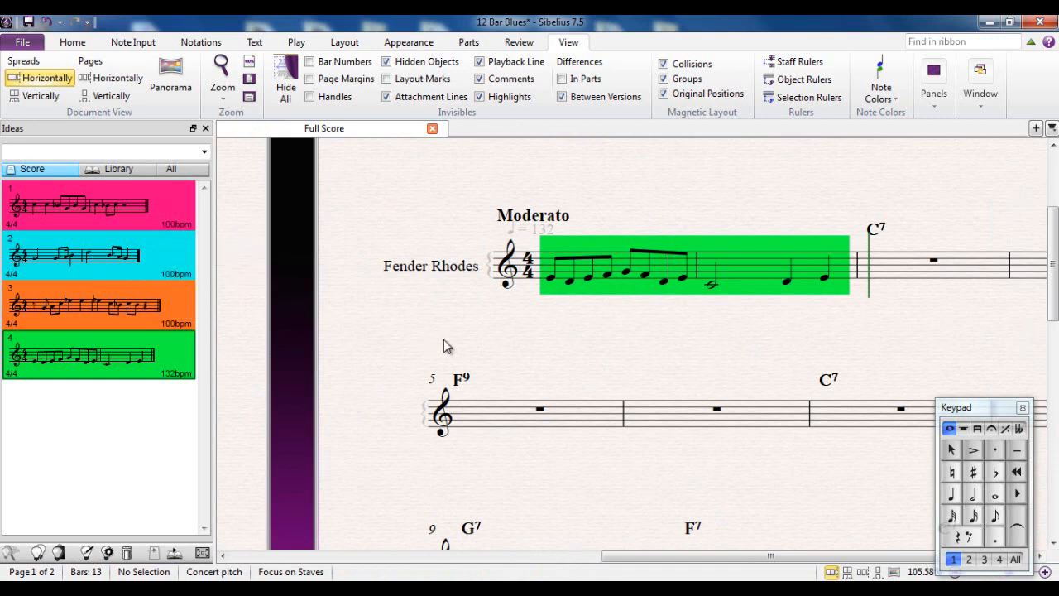
pyautogui.moveTo(443, 338); pyautogui.dragTo(350, 334)
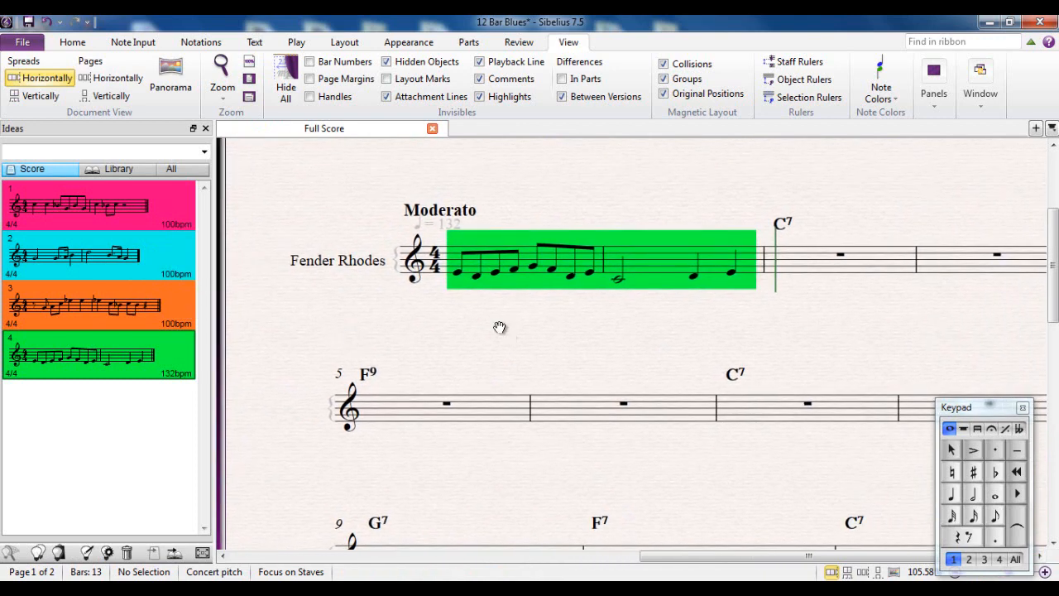
pyautogui.moveTo(500, 328); pyautogui.dragTo(431, 334)
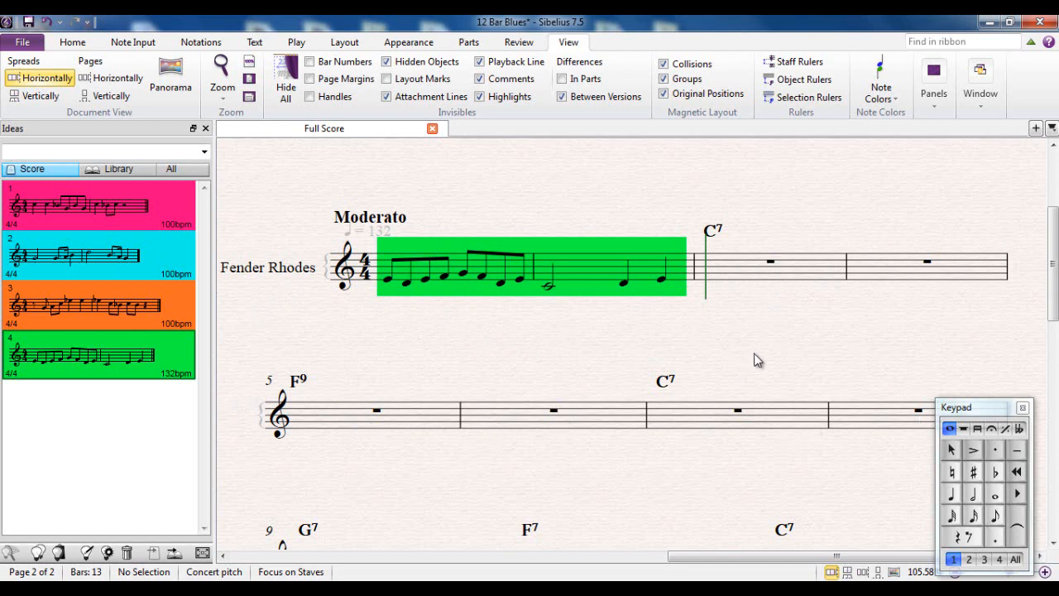
pyautogui.moveTo(754, 359); pyautogui.dragTo(700, 306)
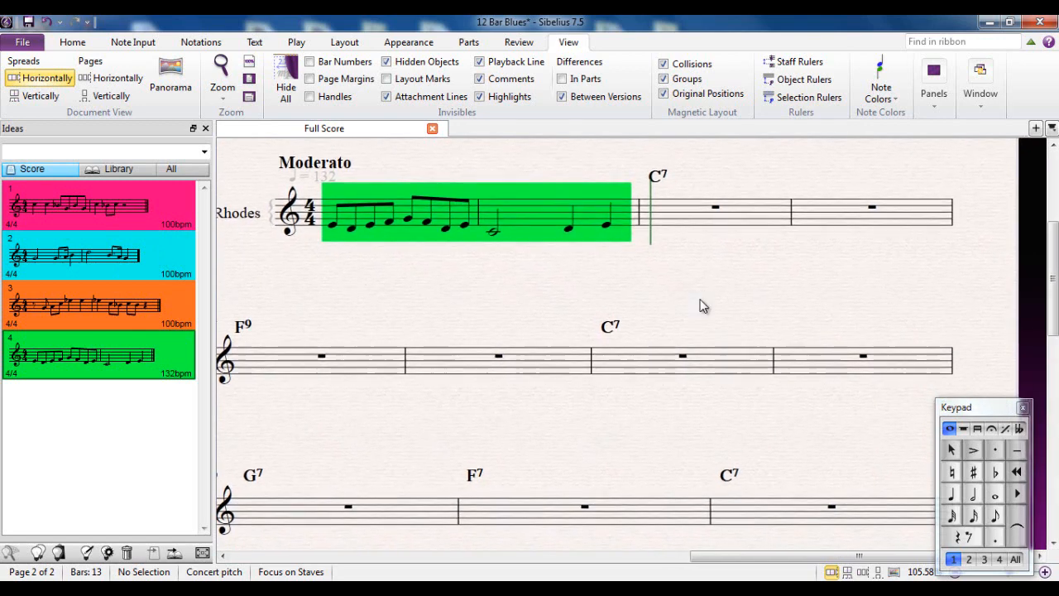